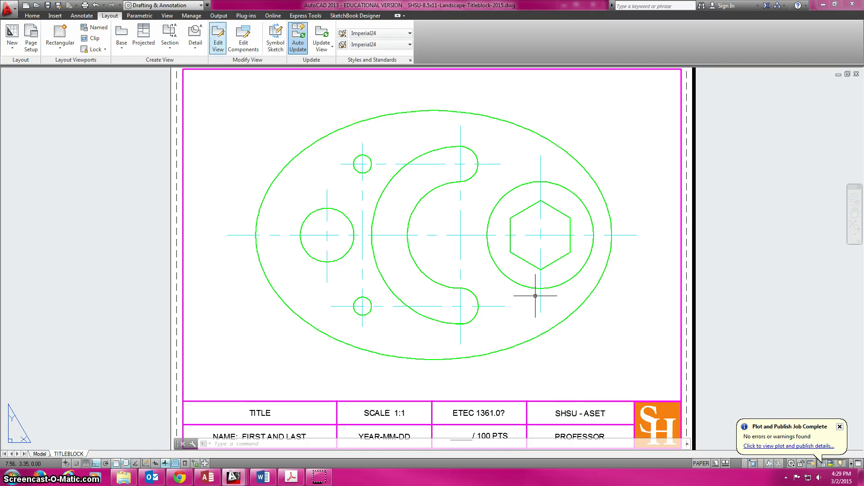
# From the Annotate tab's Dimensions panel, open the Standard dimension style for modification
pyautogui.click(82, 16)
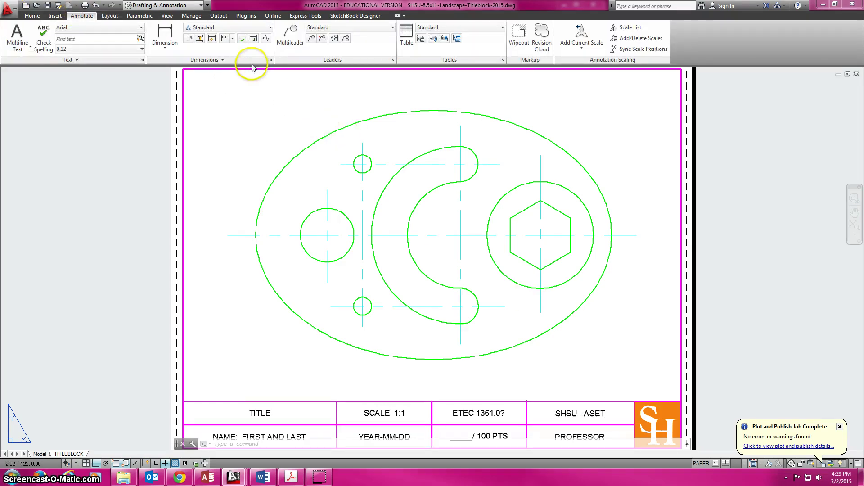
pyautogui.click(271, 60)
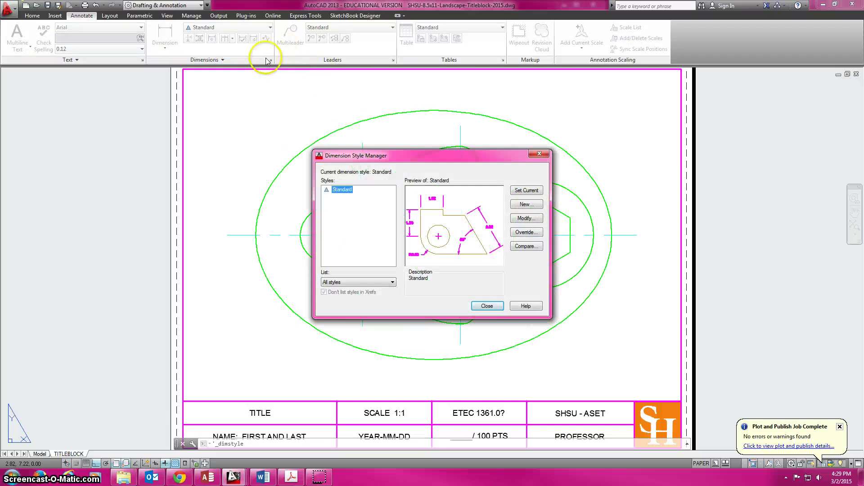
pyautogui.click(538, 224)
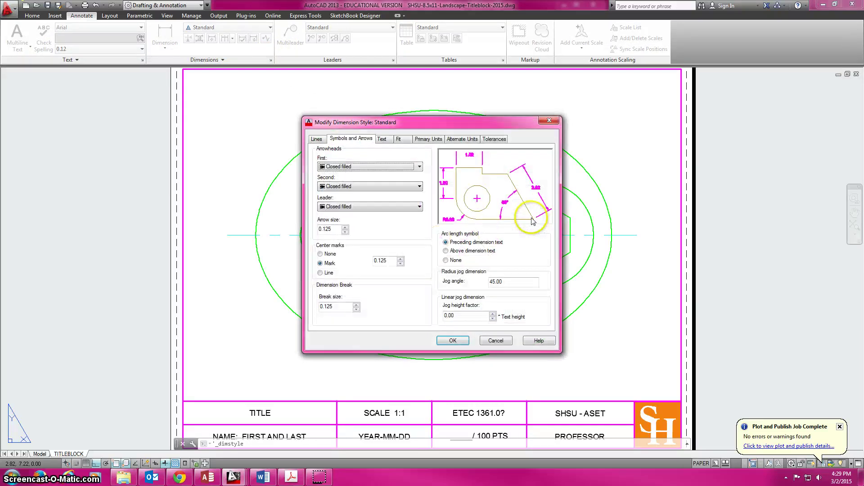
# Check the Lines, Symbols and Arrows, and Text tabs, leaving the text fill colour at None
pyautogui.click(316, 138)
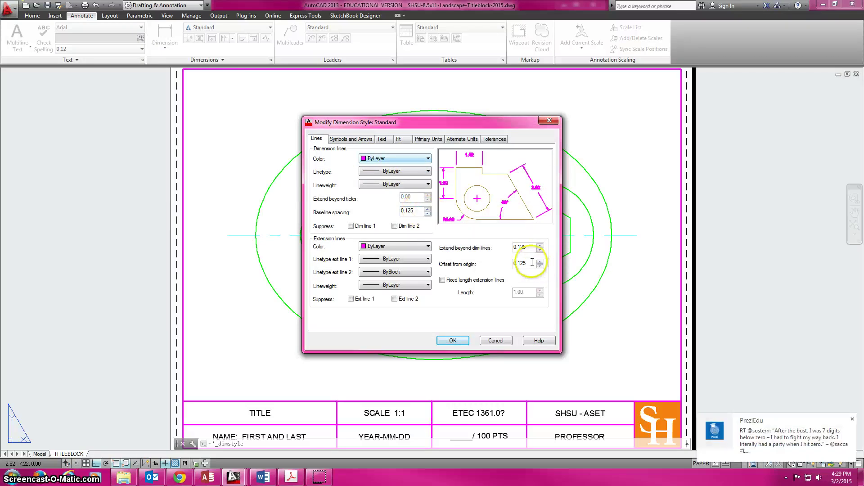
pyautogui.click(342, 138)
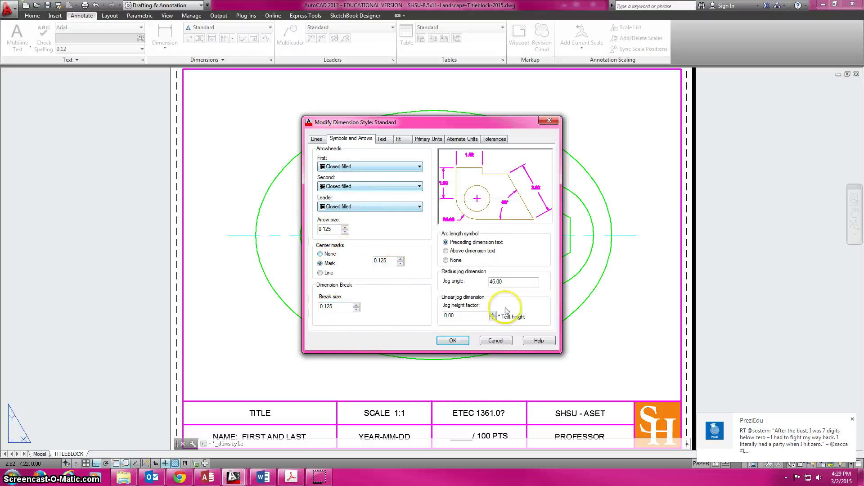
pyautogui.click(382, 139)
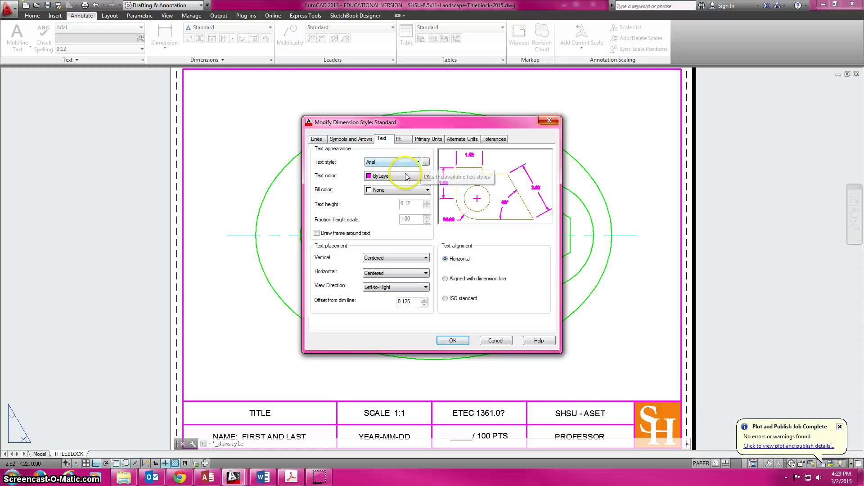
pyautogui.click(389, 191)
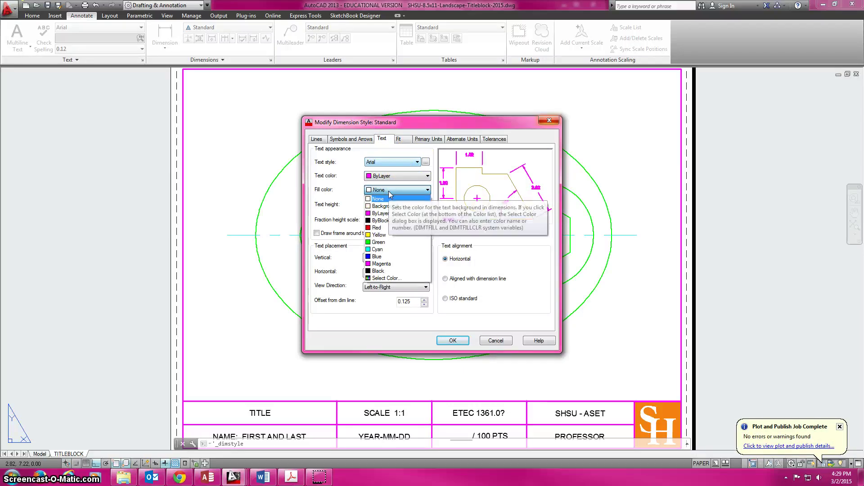
pyautogui.click(389, 192)
pyautogui.click(405, 238)
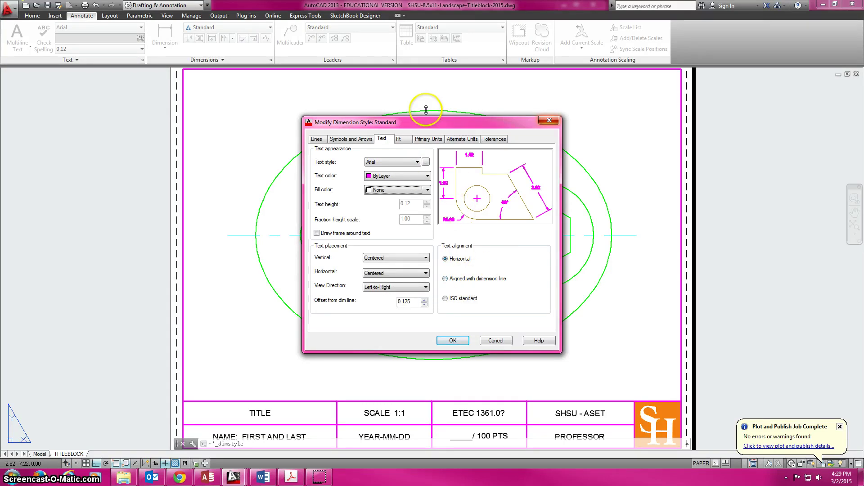
# Check Fit and Primary Units, keep 0.00 precision, then close both style dialogs
pyautogui.click(399, 139)
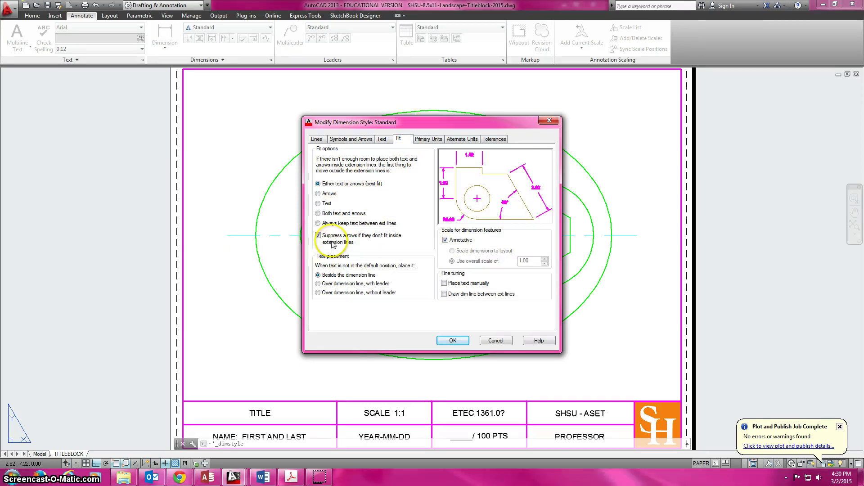
pyautogui.click(428, 140)
pyautogui.click(375, 171)
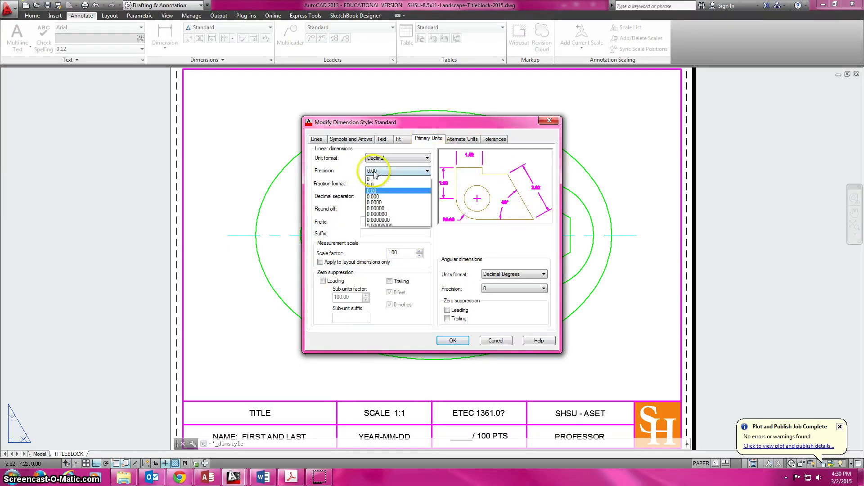
pyautogui.click(394, 191)
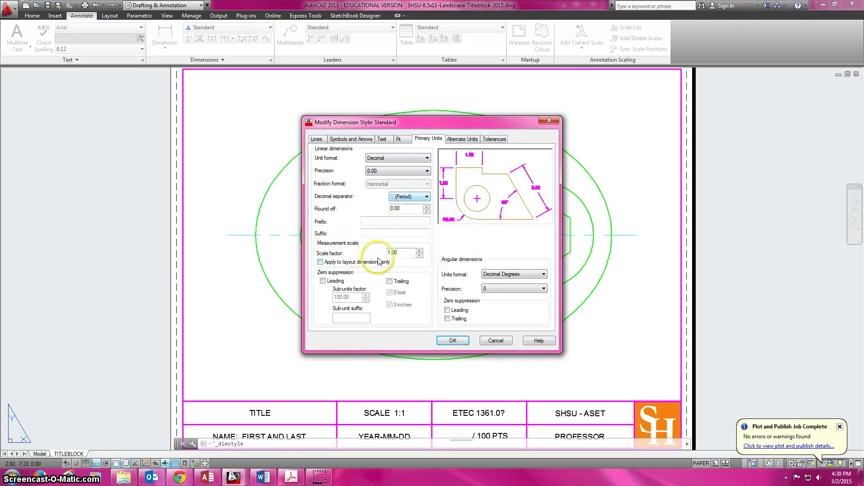
pyautogui.click(452, 340)
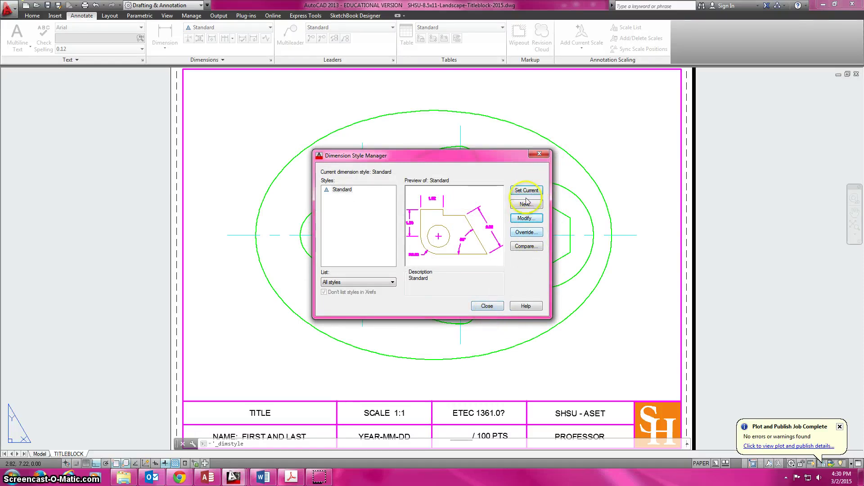
pyautogui.click(486, 306)
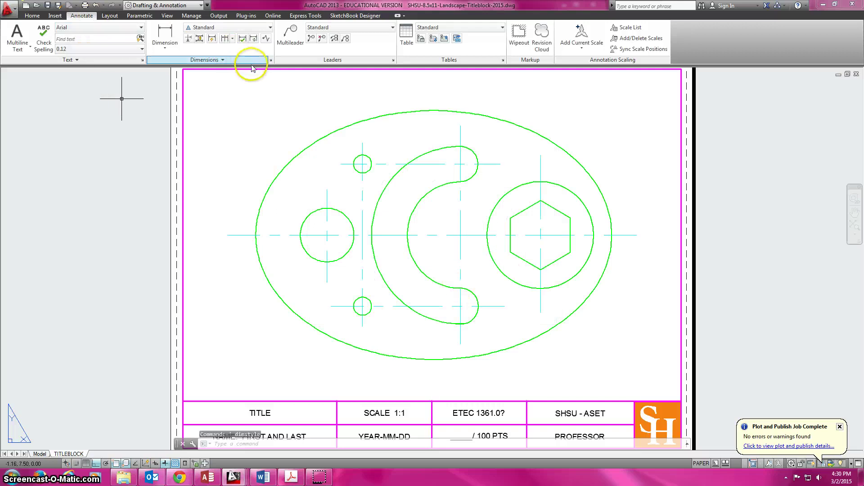
pyautogui.write('dimsty')
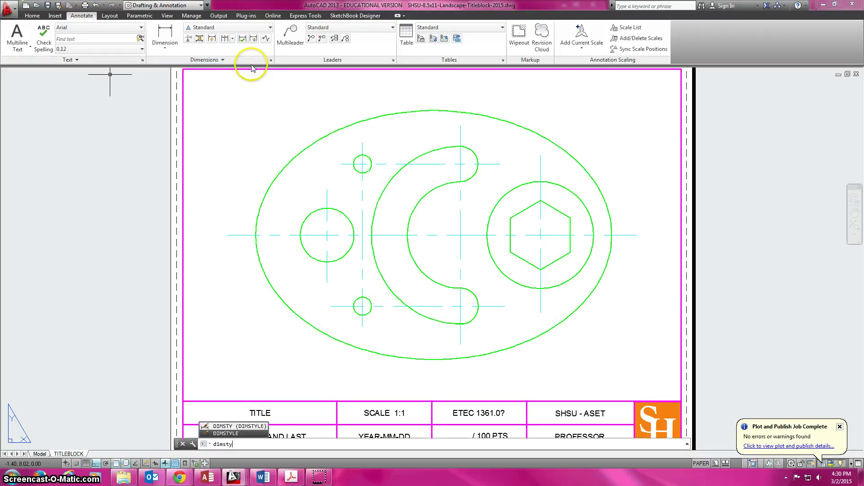
pyautogui.write('le')
pyautogui.press('Return')
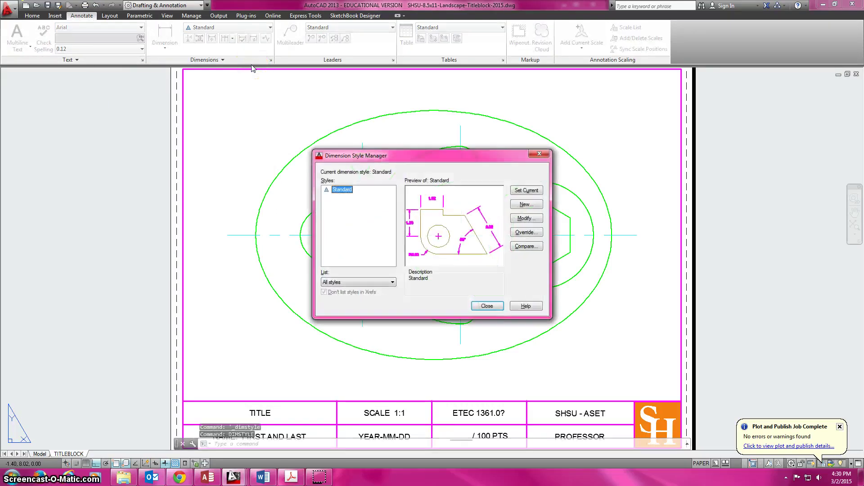
pyautogui.click(532, 221)
pyautogui.click(387, 171)
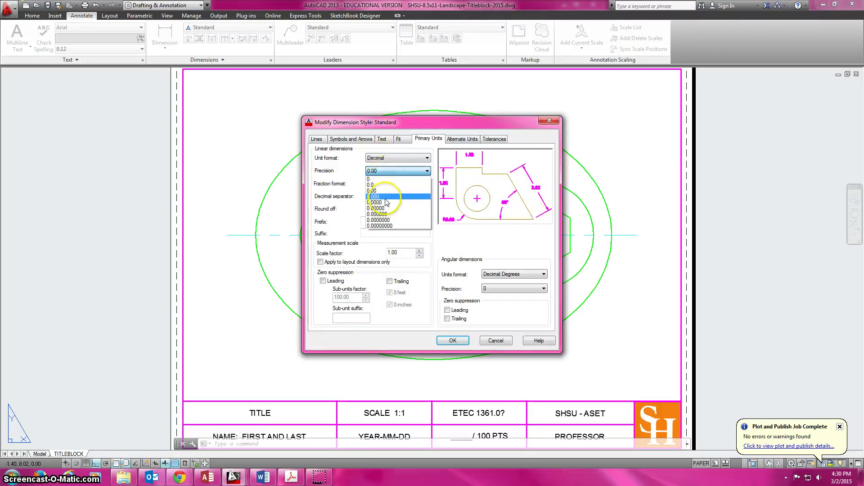
pyautogui.click(387, 196)
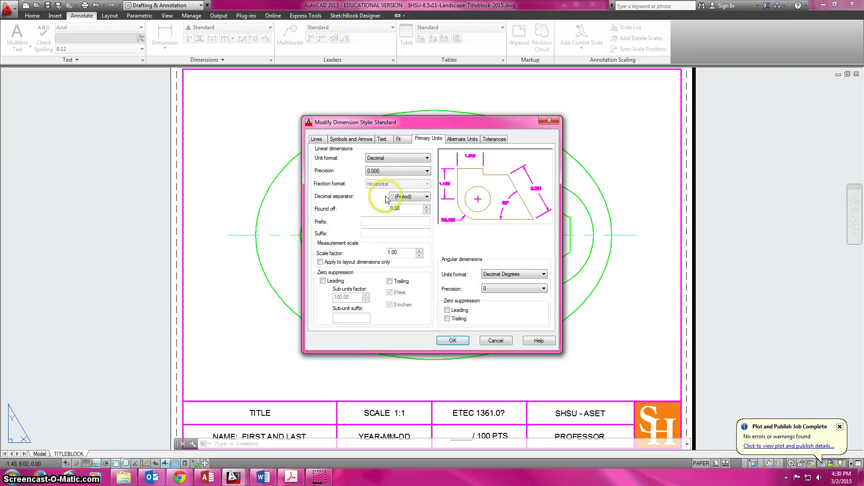
pyautogui.click(385, 170)
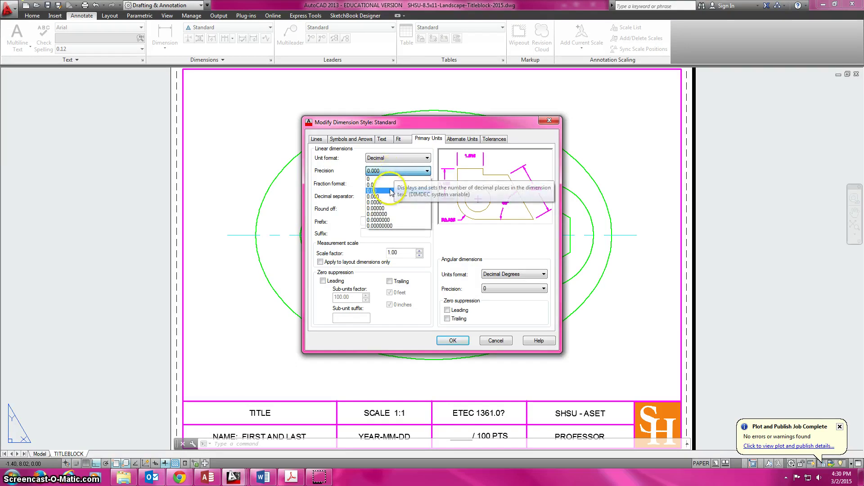
pyautogui.click(390, 190)
pyautogui.click(390, 158)
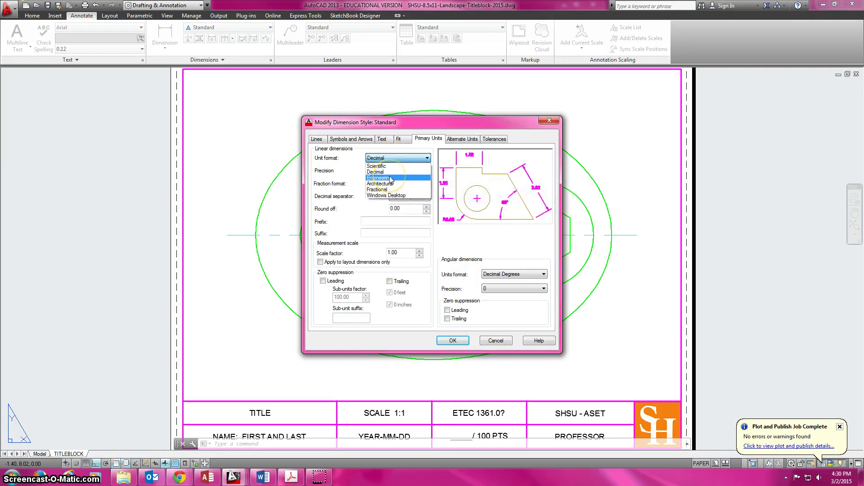
pyautogui.click(390, 177)
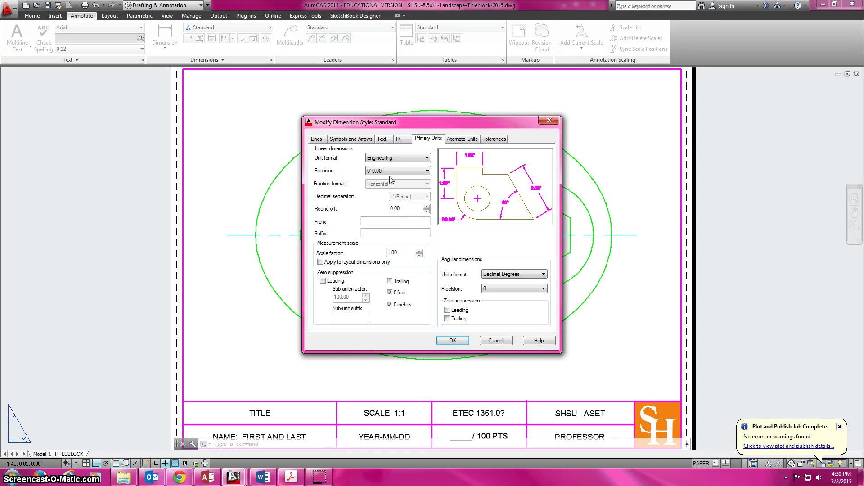
pyautogui.click(398, 158)
pyautogui.click(393, 172)
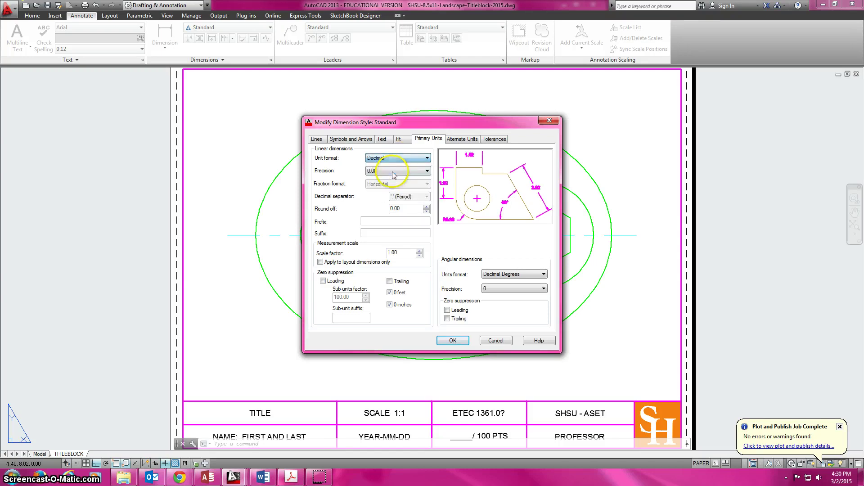
pyautogui.click(452, 340)
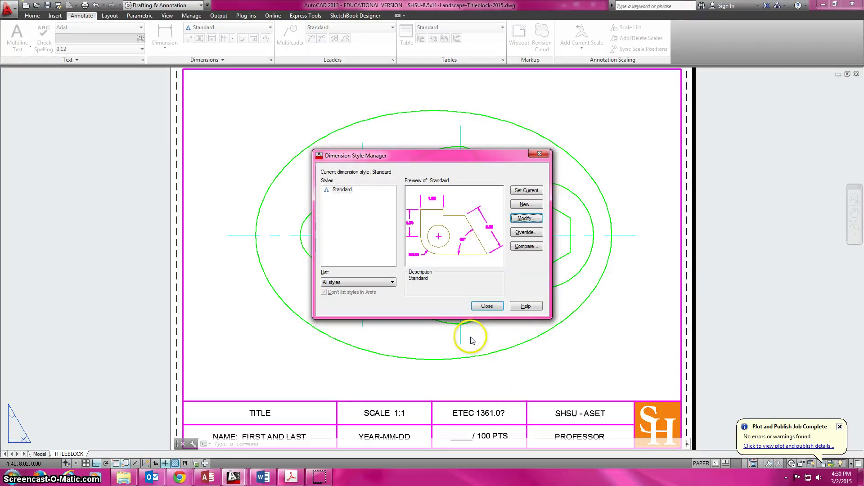
pyautogui.click(526, 191)
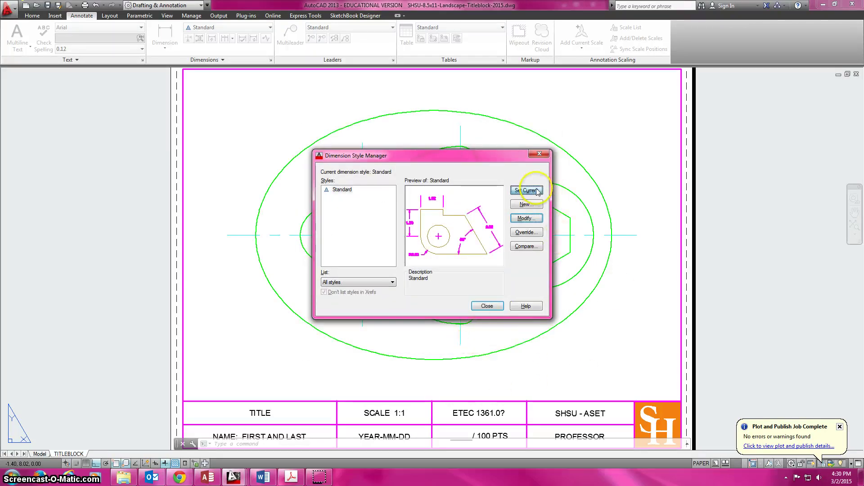
pyautogui.click(487, 306)
# On the Home tab, make Dimension the current layer
pyautogui.click(32, 16)
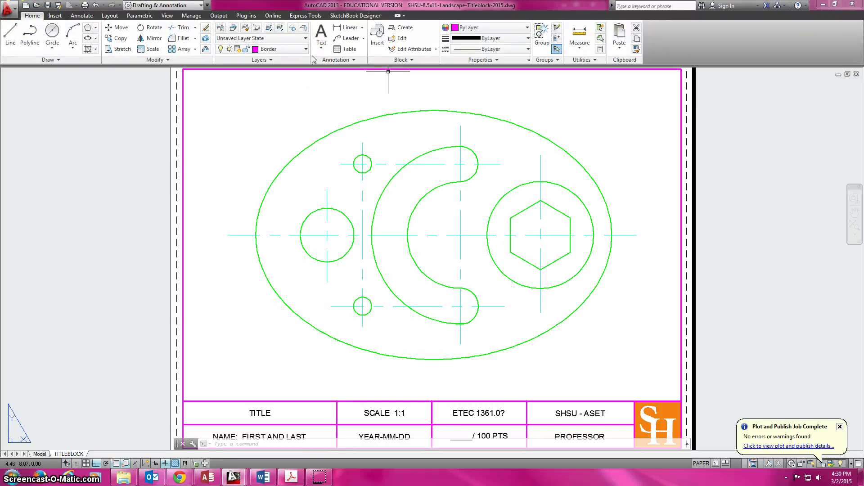
pyautogui.click(299, 48)
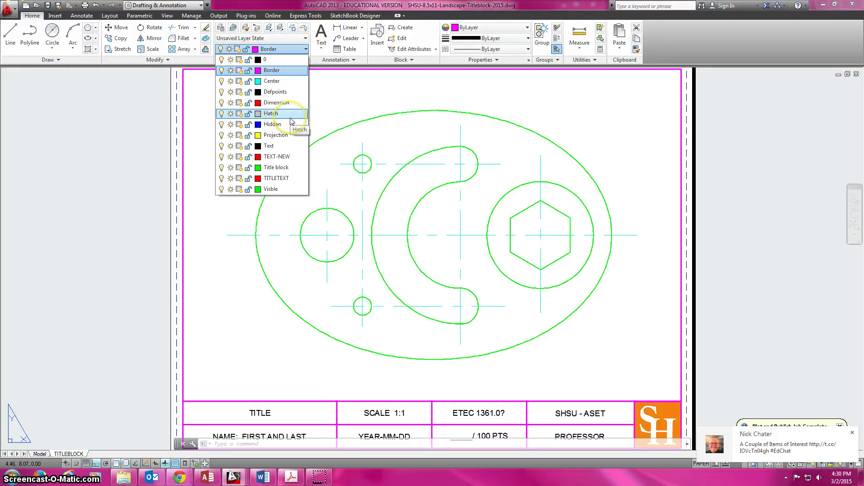
pyautogui.click(283, 103)
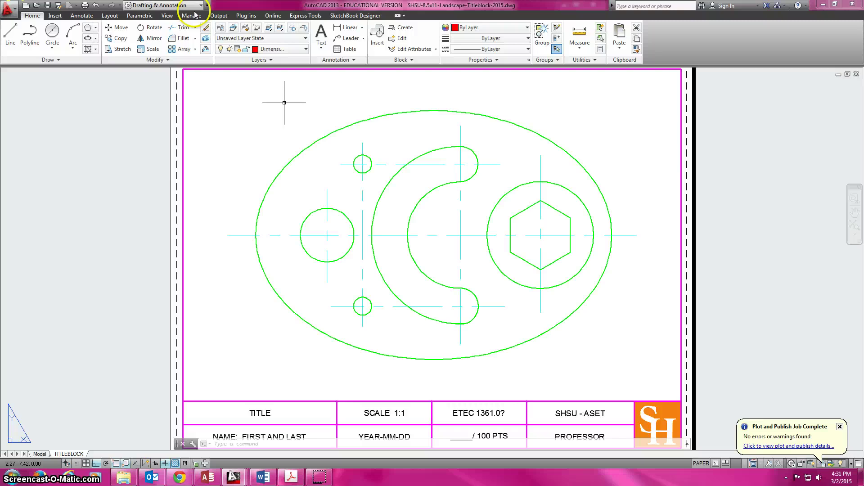
# Save the drawing as P#4-Plate in the ACAD folder
pyautogui.click(17, 12)
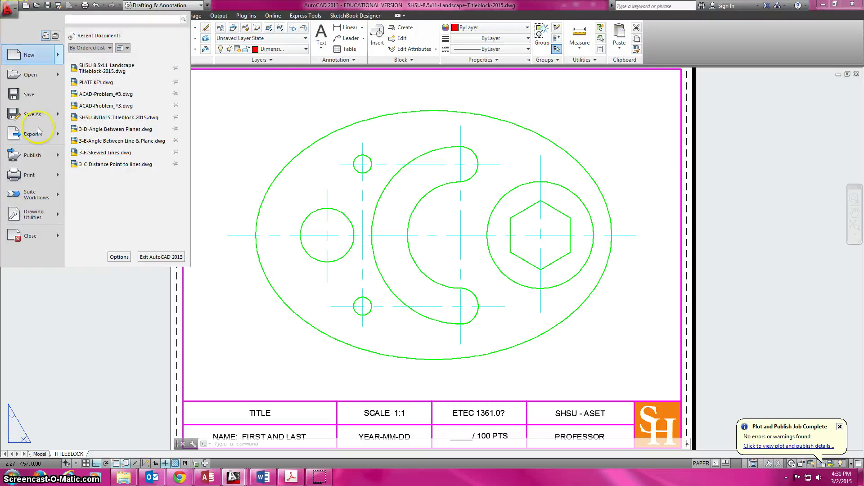
pyautogui.click(35, 114)
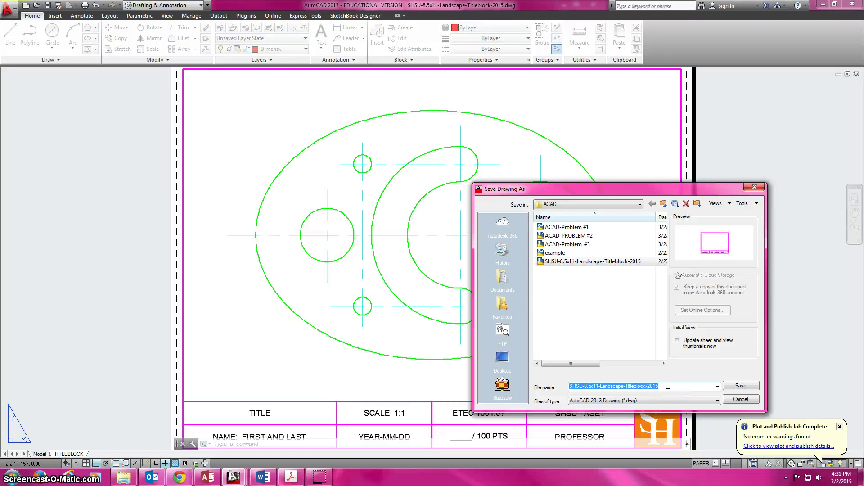
pyautogui.write('P#4-Plate')
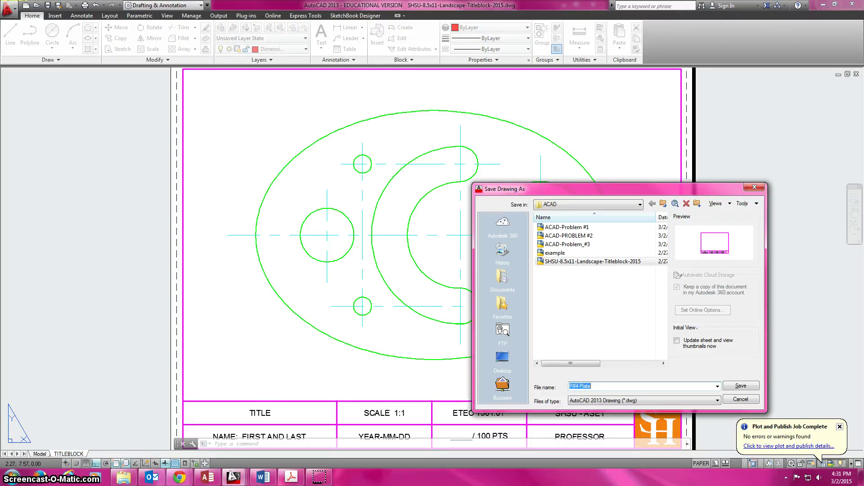
pyautogui.press('Return')
# Run SAVETIME and keep the current automatic save interval
pyautogui.write('savet')
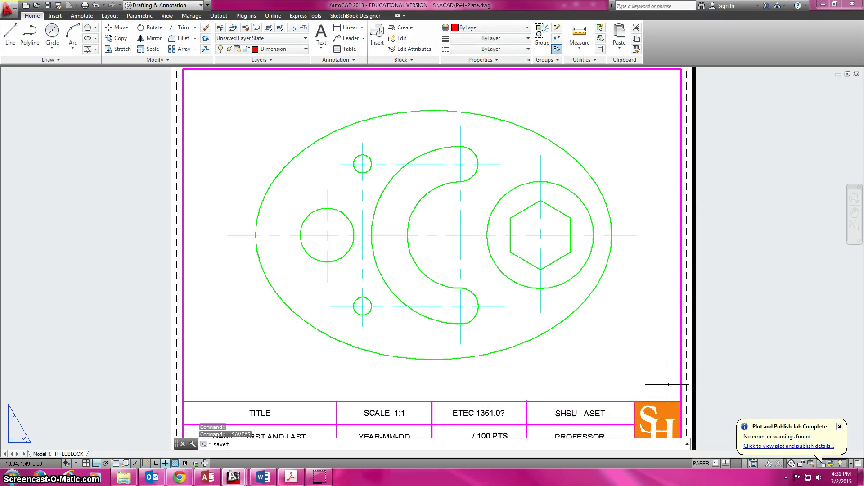
pyautogui.write('ime')
pyautogui.press('Return')
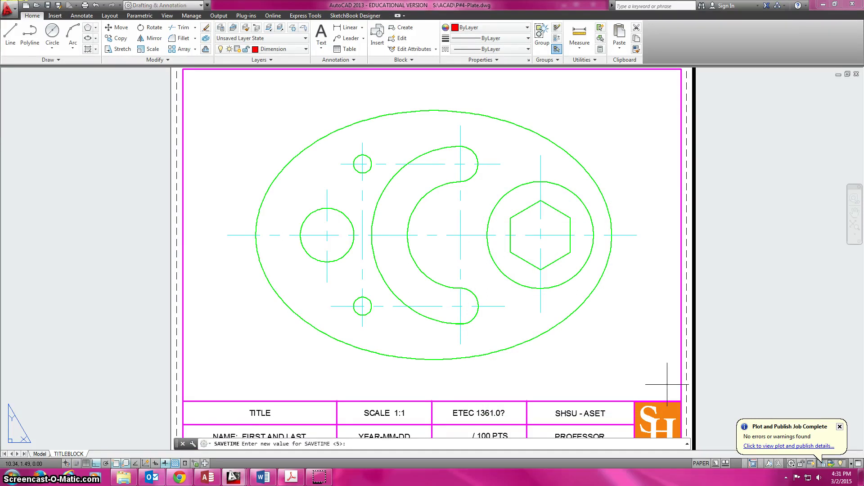
pyautogui.press('Return')
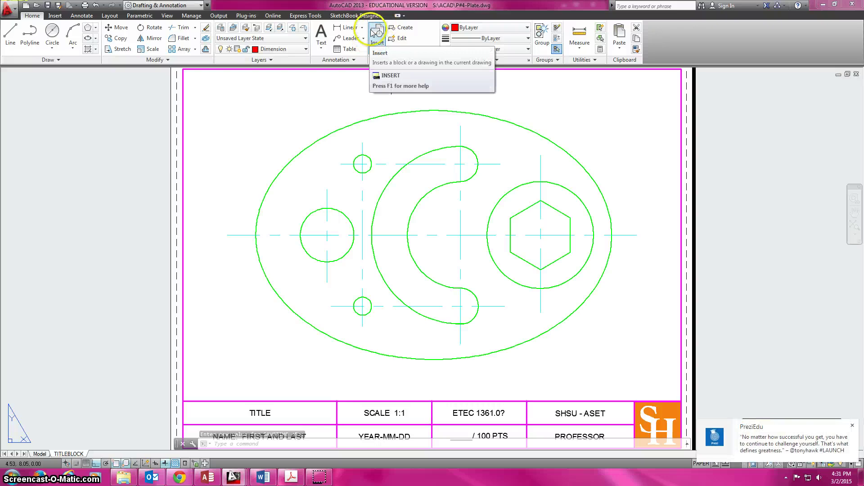
# Add the first three top-row horizontal dimensions: 1.50, 0.75 and 2.06
pyautogui.click(347, 27)
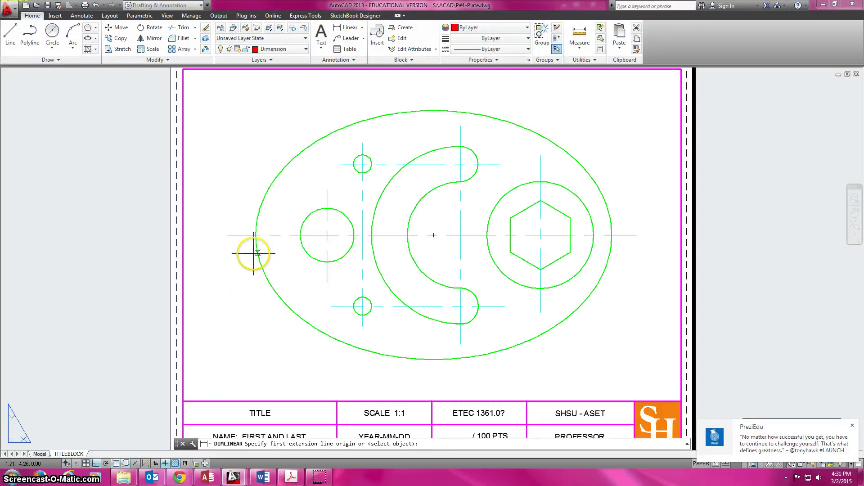
pyautogui.click(255, 235)
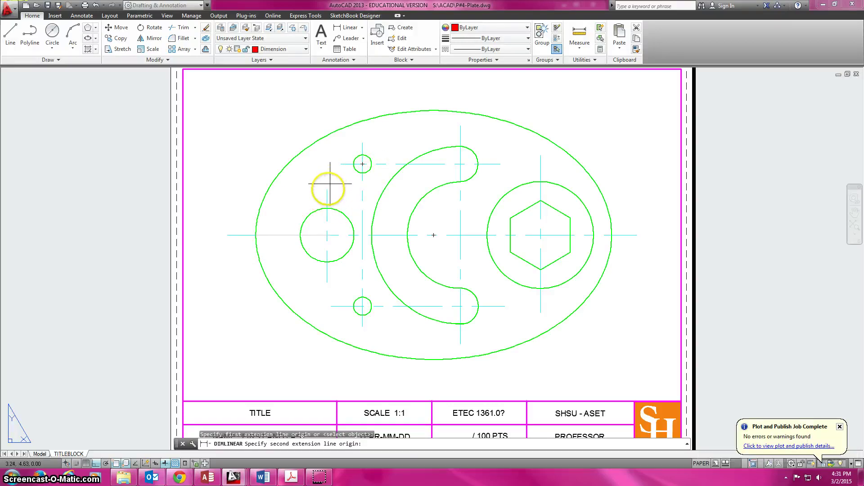
pyautogui.click(327, 190)
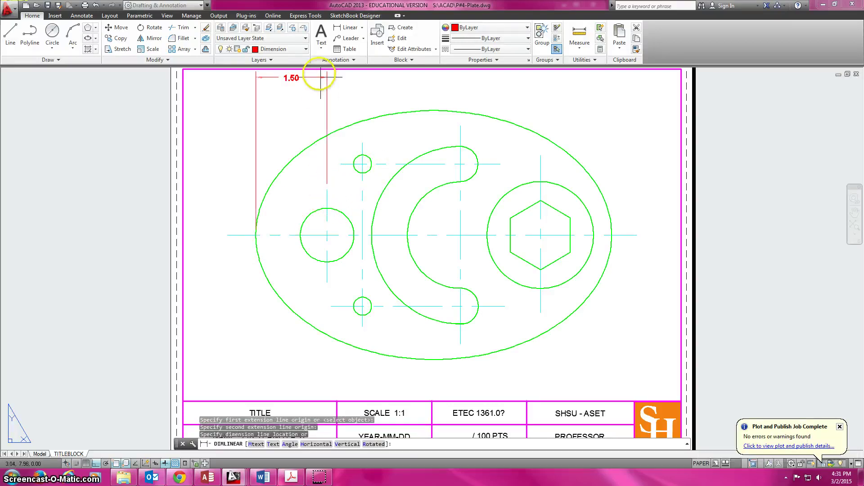
pyautogui.click(320, 99)
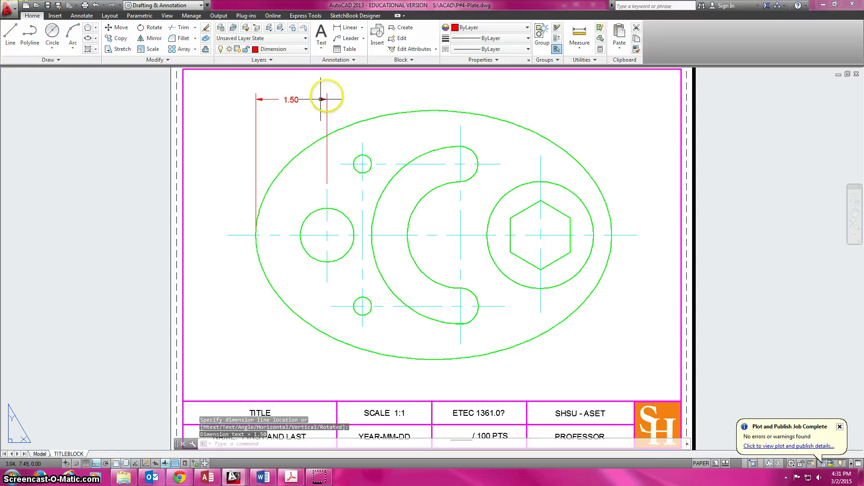
pyautogui.press('Return')
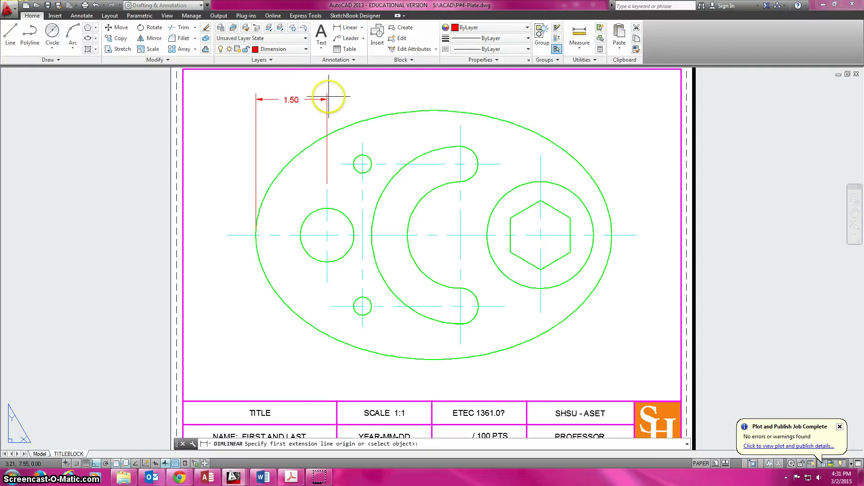
pyautogui.click(322, 193)
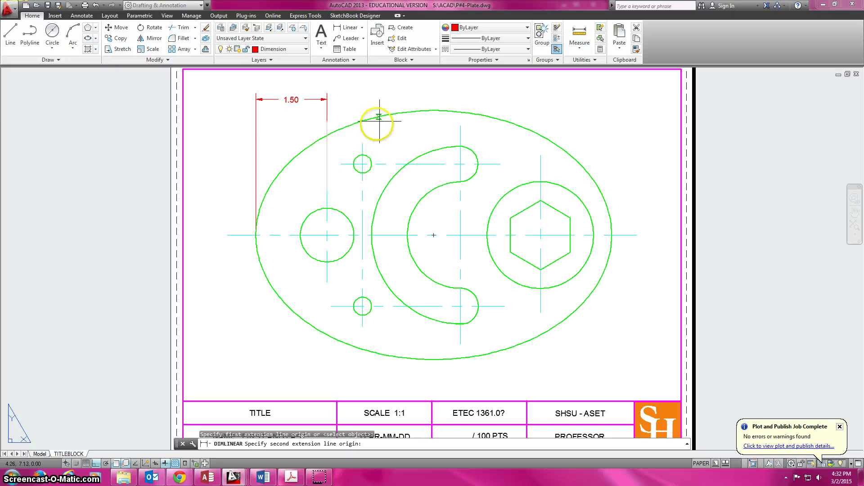
pyautogui.click(363, 143)
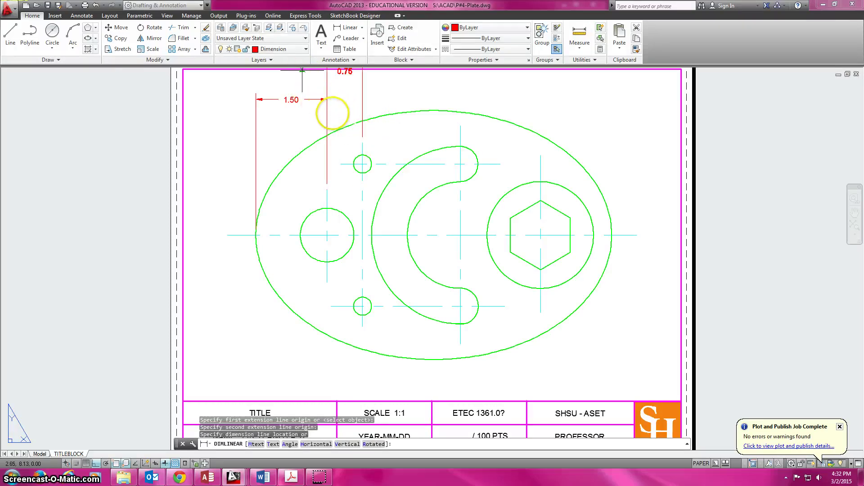
pyautogui.click(325, 100)
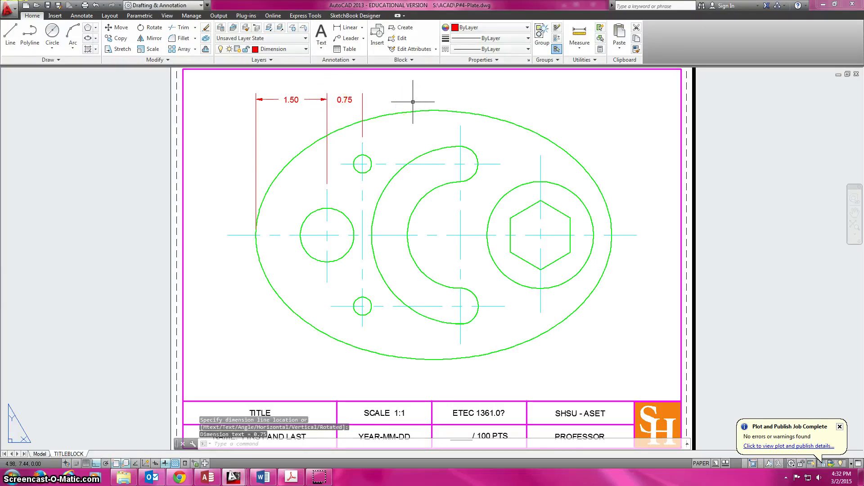
pyautogui.press('Return')
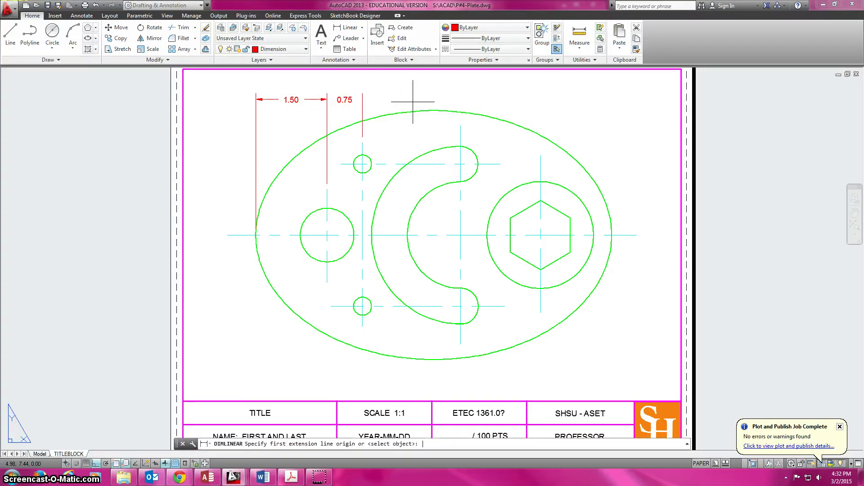
pyautogui.click(362, 142)
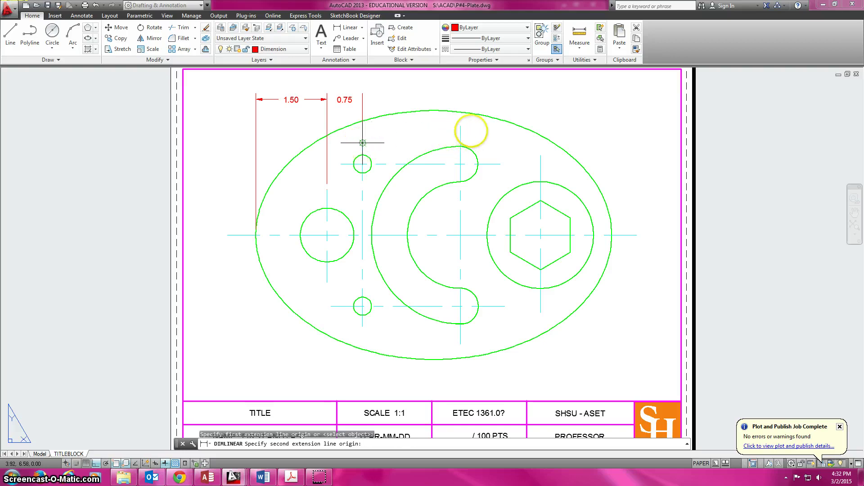
pyautogui.click(460, 125)
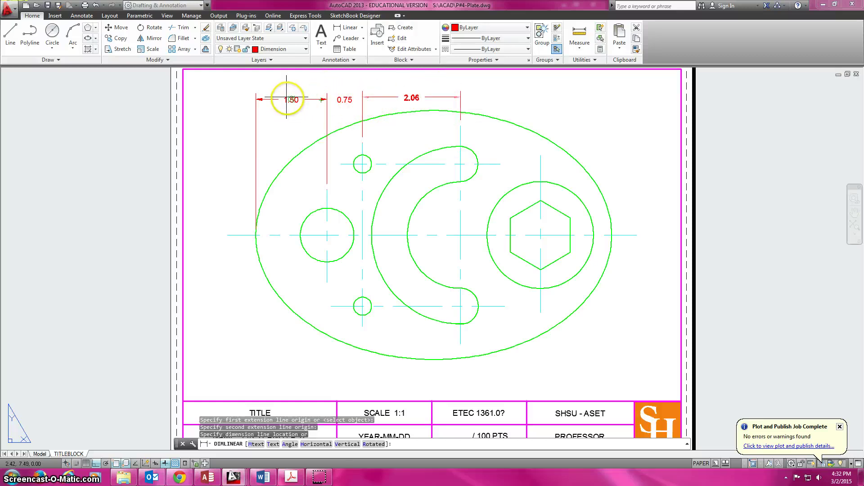
pyautogui.click(306, 99)
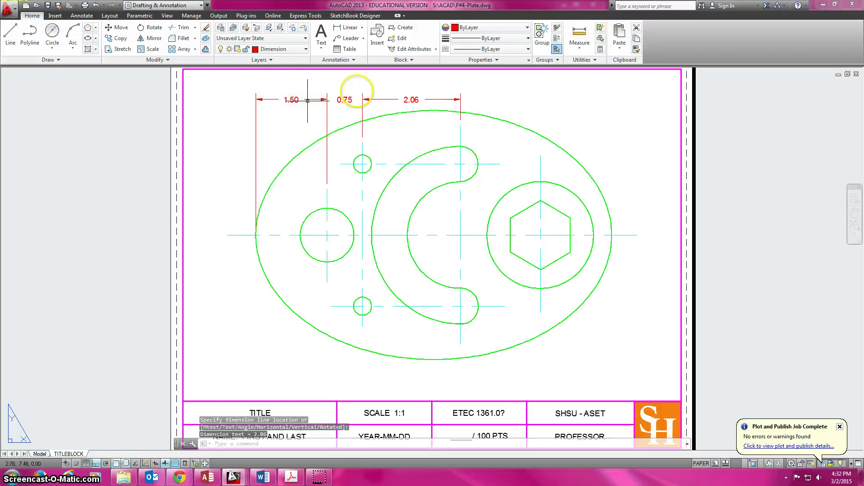
# Complete the top row with the 1.69 and final 1.50 horizontal dimensions
pyautogui.click(467, 100)
pyautogui.press('Return')
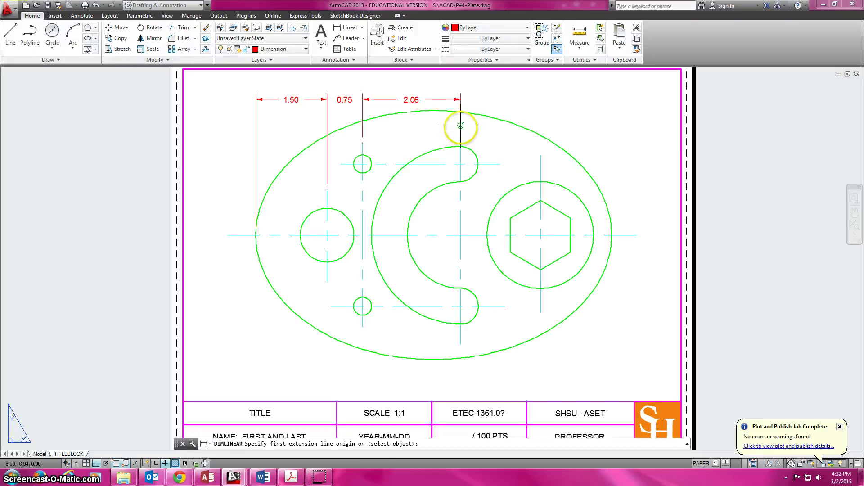
pyautogui.click(461, 126)
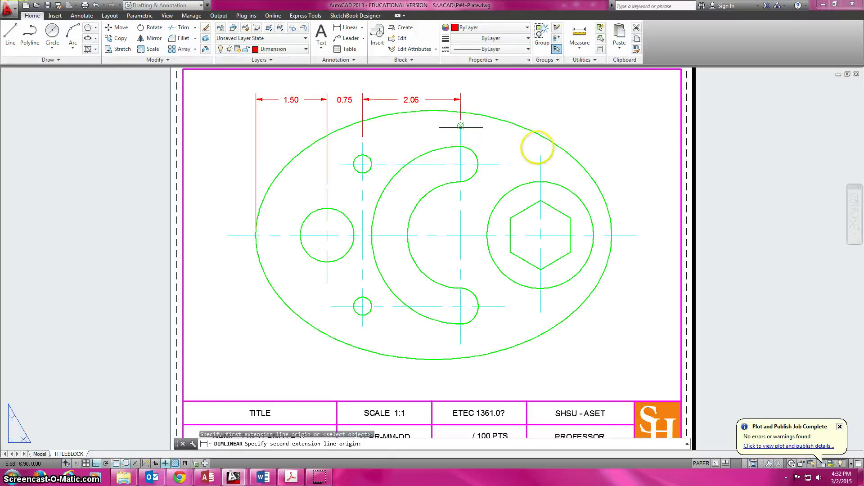
pyautogui.click(540, 155)
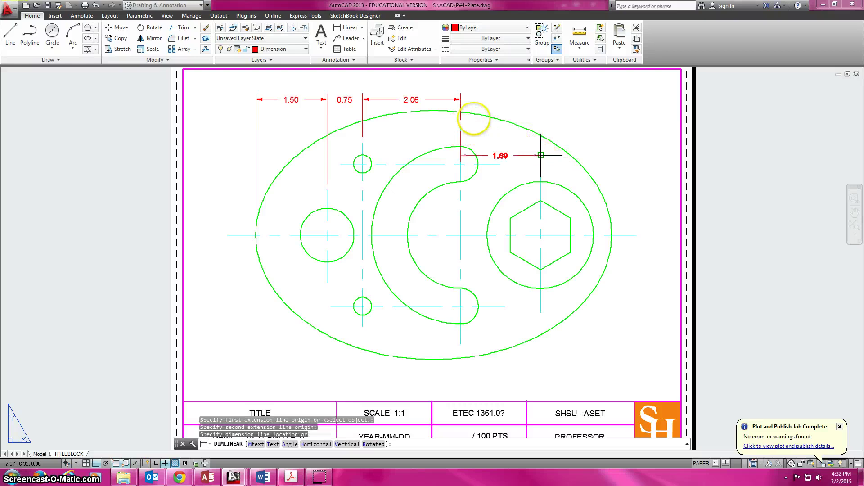
pyautogui.click(460, 99)
pyautogui.press('Return')
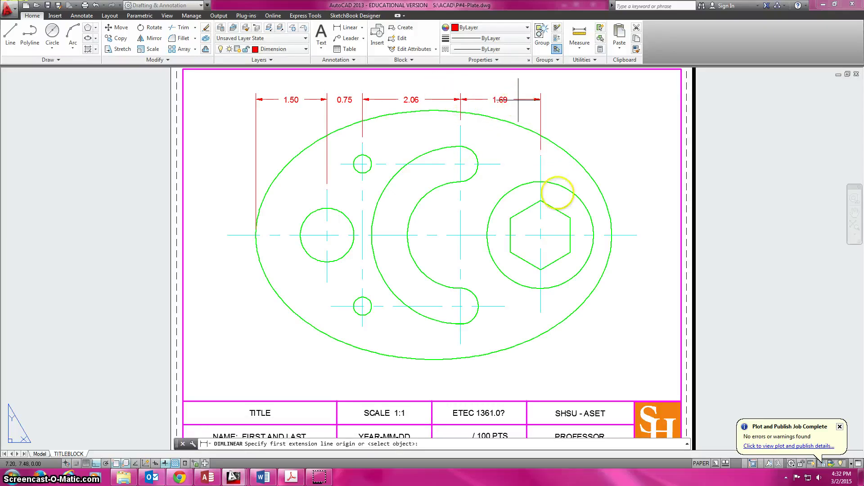
pyautogui.click(540, 155)
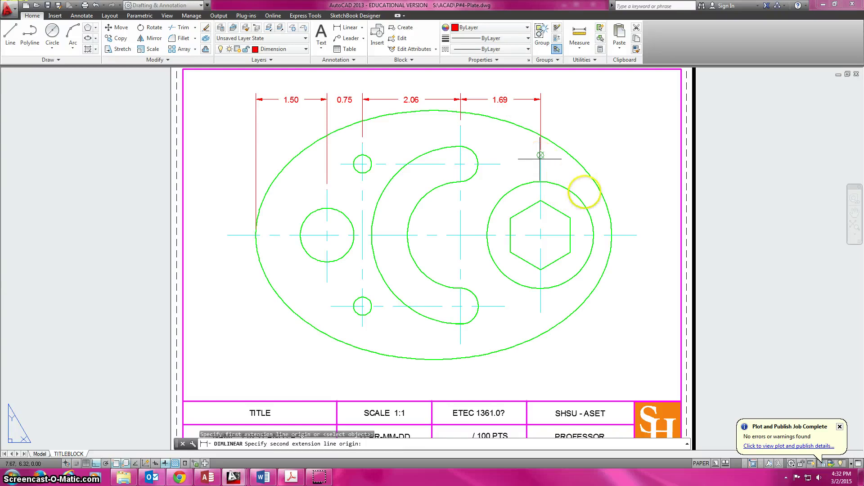
pyautogui.click(609, 235)
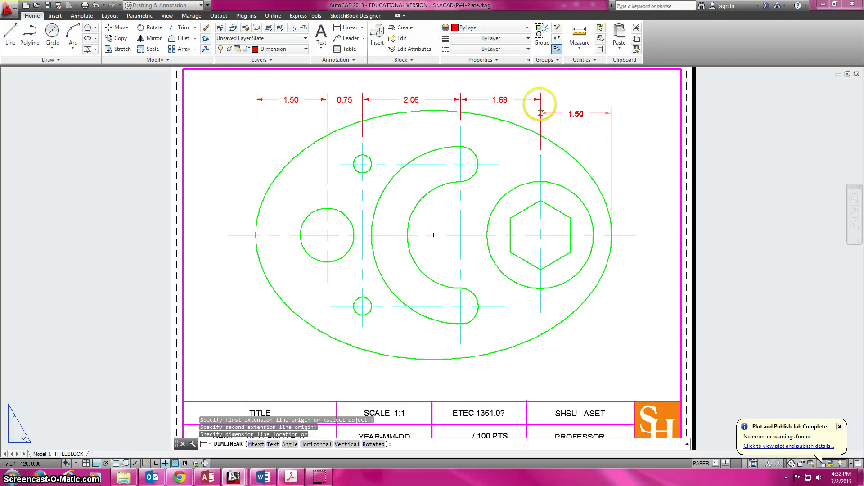
pyautogui.click(541, 99)
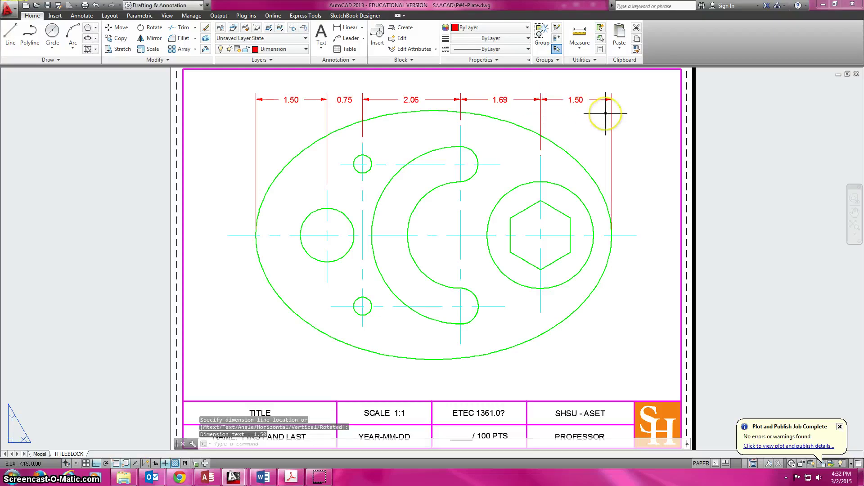
pyautogui.rightClick(605, 114)
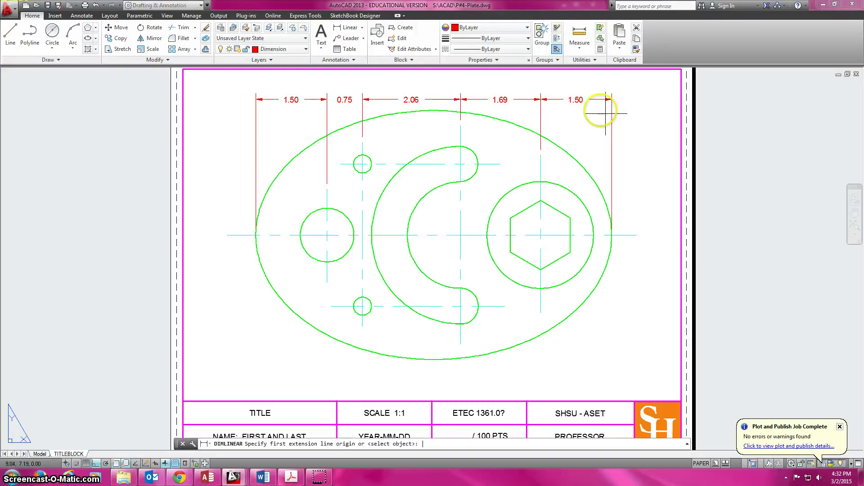
# Add left-side vertical dimensions: 1.50 to the upper hole and the overall 5.25 height
pyautogui.click(227, 234)
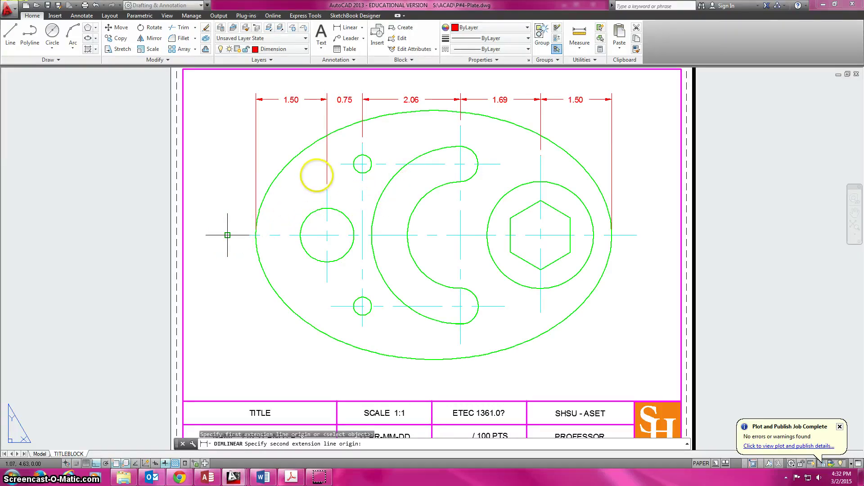
pyautogui.click(339, 164)
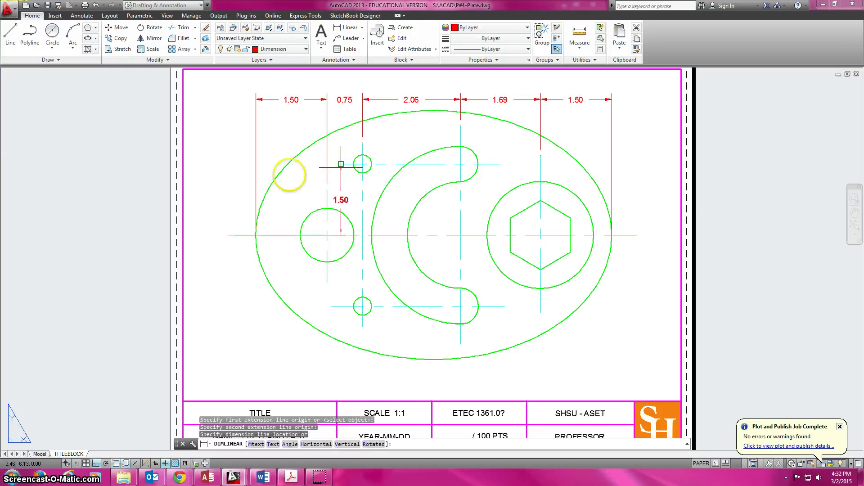
pyautogui.click(234, 186)
pyautogui.press('Return')
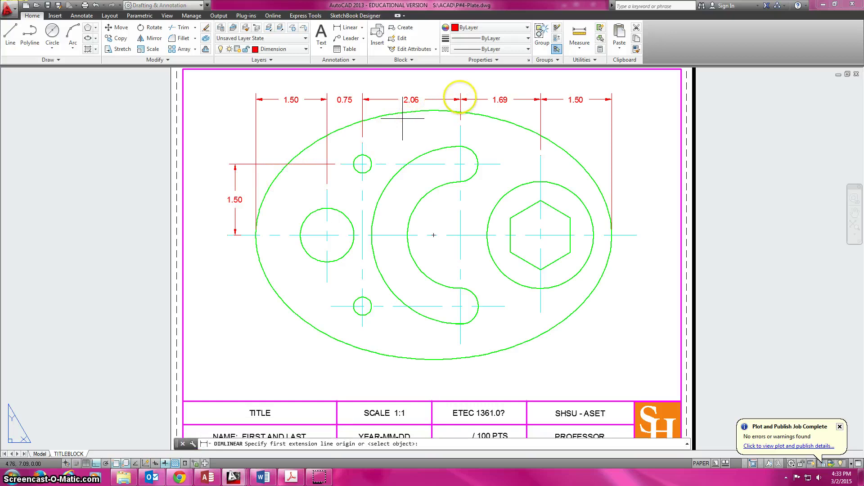
pyautogui.click(433, 111)
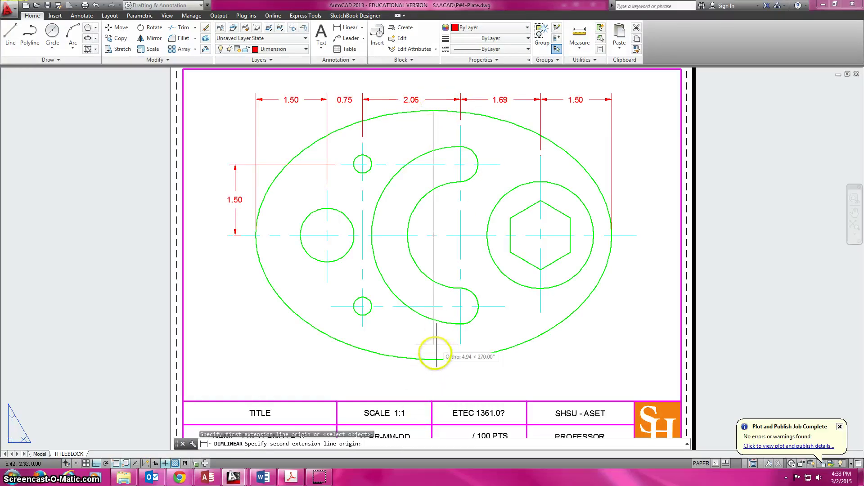
pyautogui.click(433, 359)
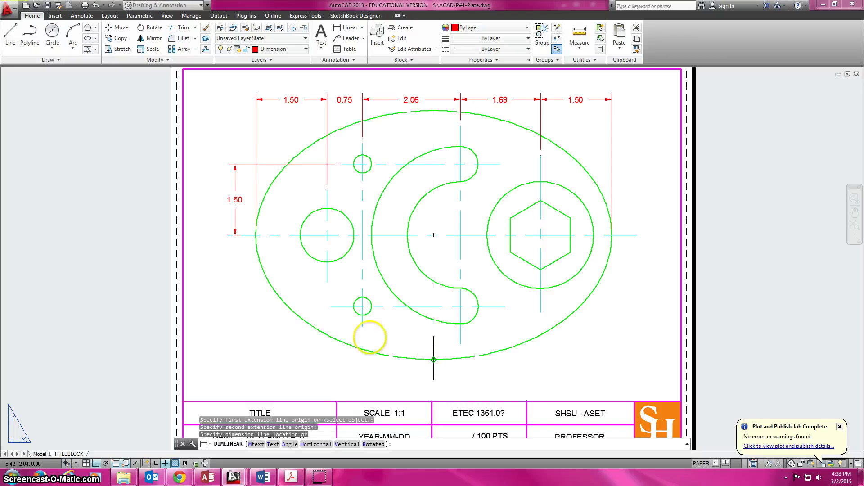
pyautogui.click(214, 273)
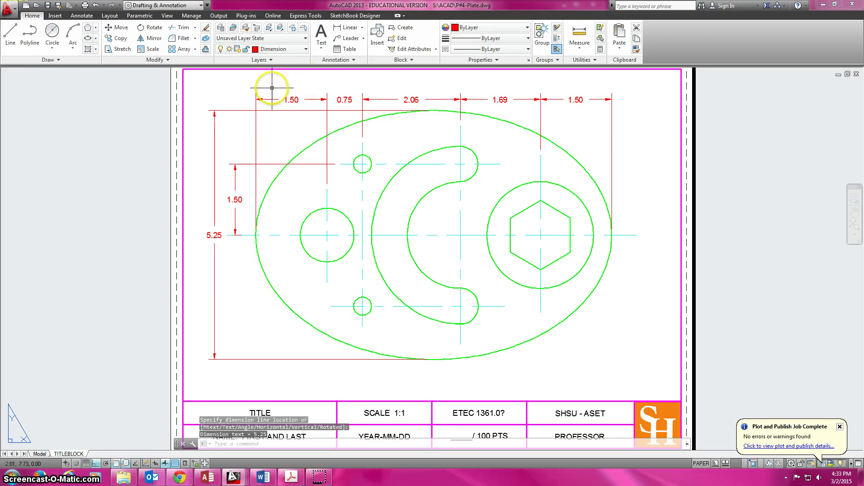
# Dimension the left circle's diameter as Ø1.13
pyautogui.click(361, 28)
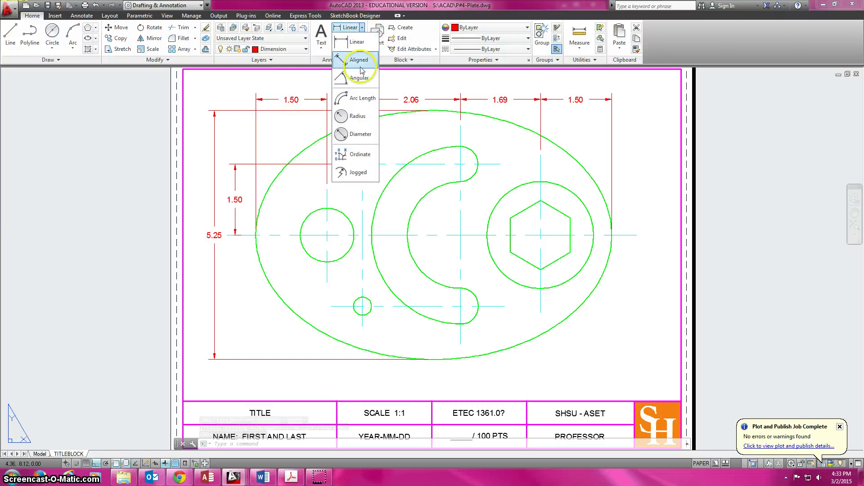
pyautogui.click(355, 133)
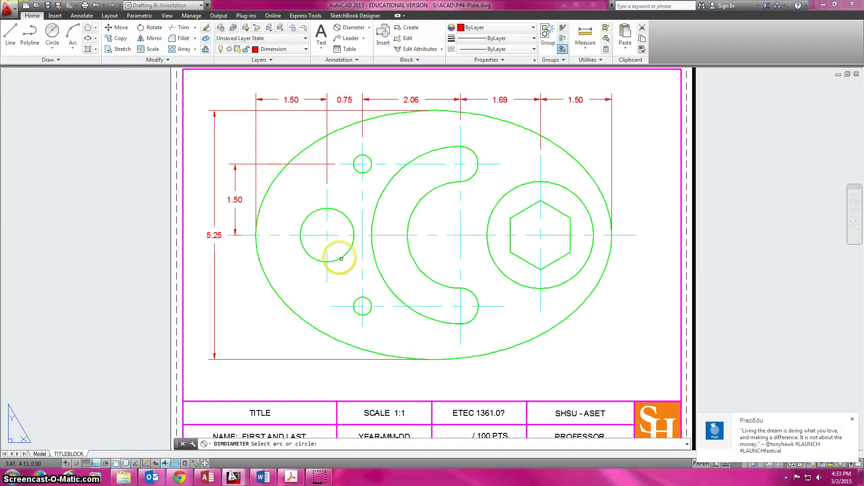
pyautogui.click(321, 260)
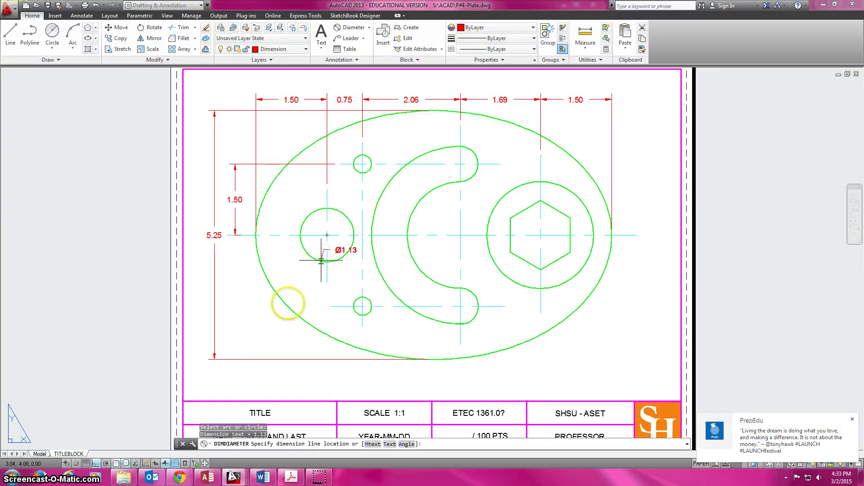
pyautogui.click(273, 319)
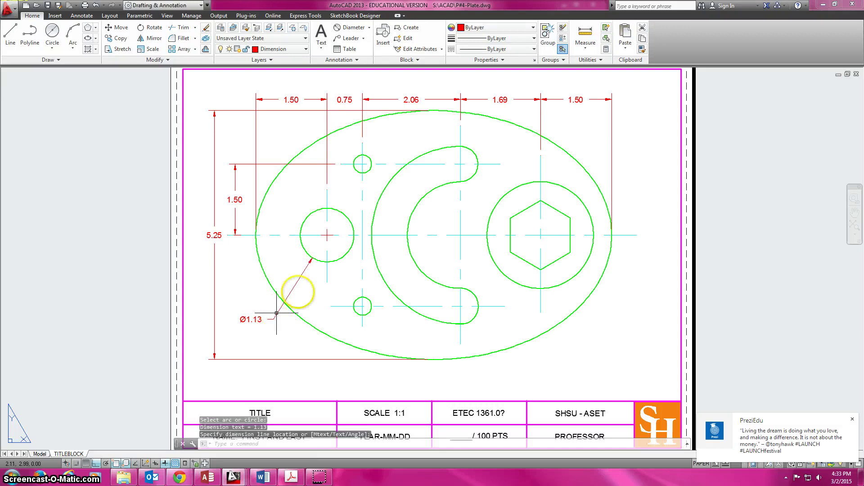
# Dimension the small lower hole's radius as R0.19, placed at the lower left
pyautogui.click(350, 28)
pyautogui.click(369, 28)
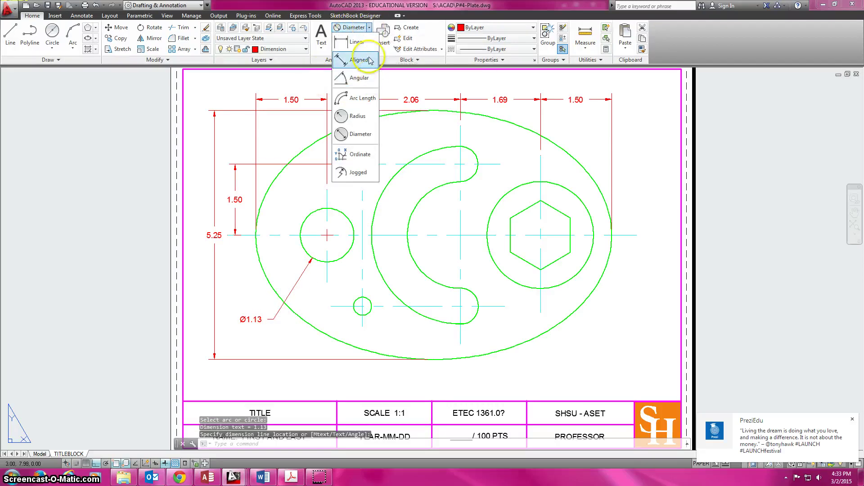
pyautogui.click(358, 116)
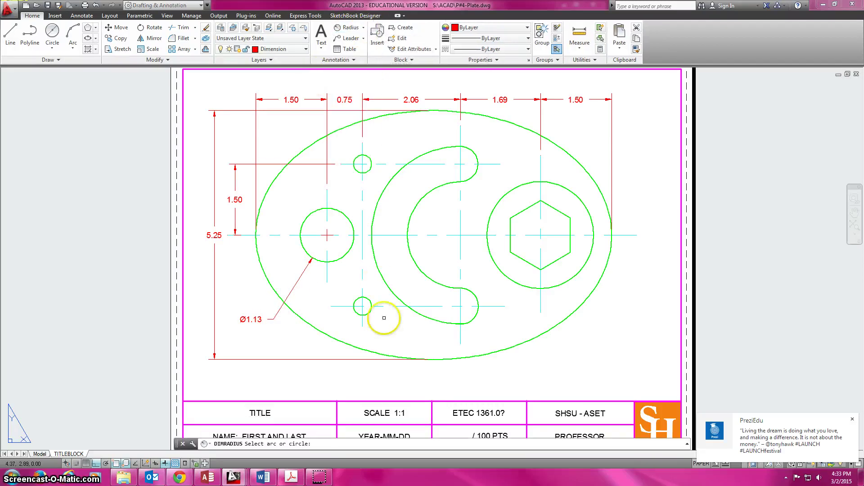
pyautogui.click(358, 313)
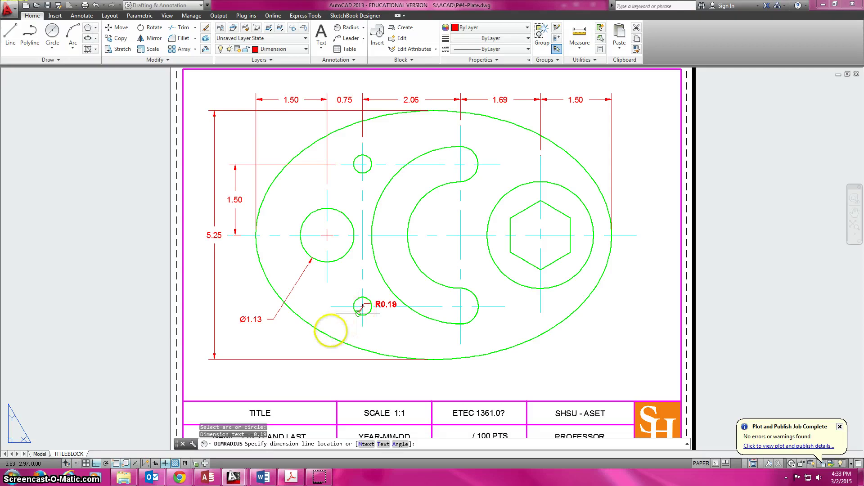
pyautogui.click(295, 347)
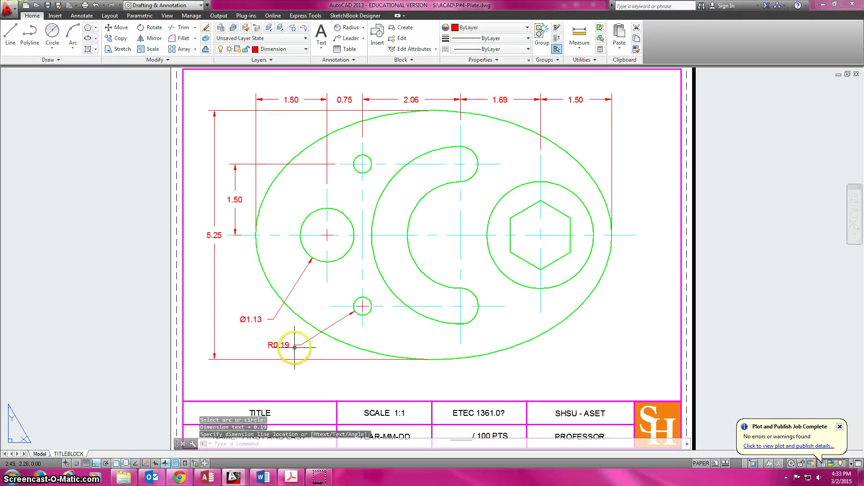
# Edit the R0.19 radius text to read (2) R0.19
pyautogui.doubleClick(279, 346)
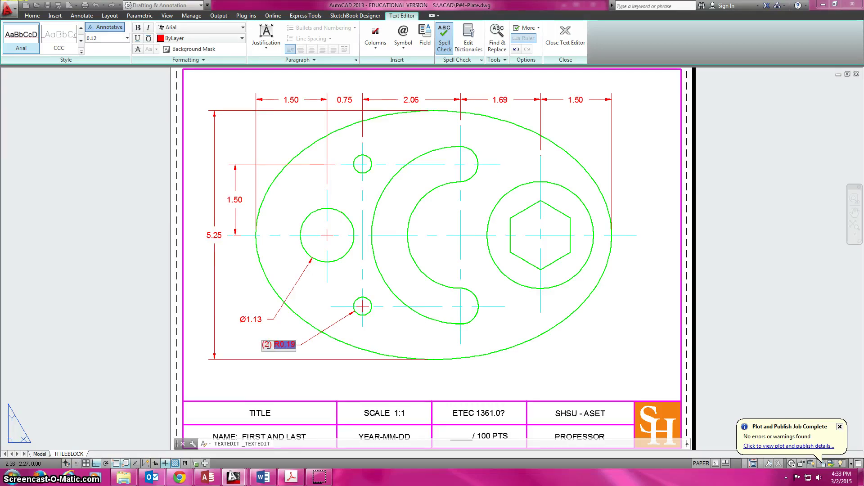
pyautogui.click(313, 368)
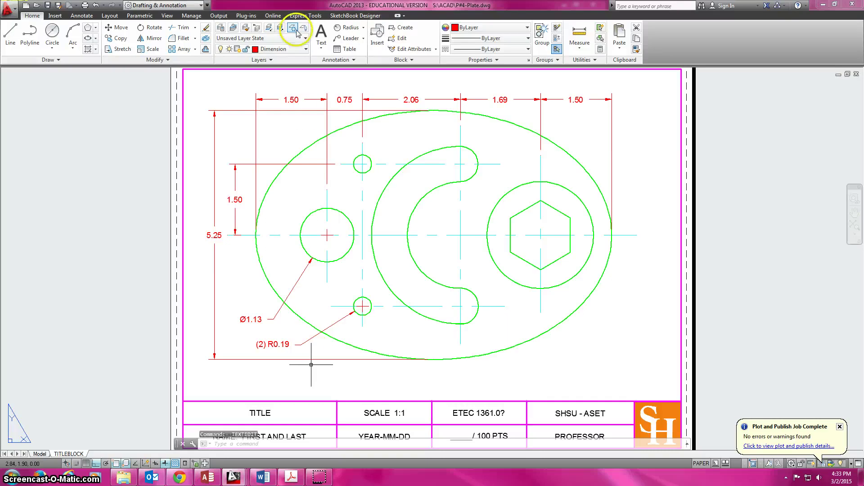
# Place an R1.87 radius on the slot's outer arc, then select the inner arc
pyautogui.click(349, 27)
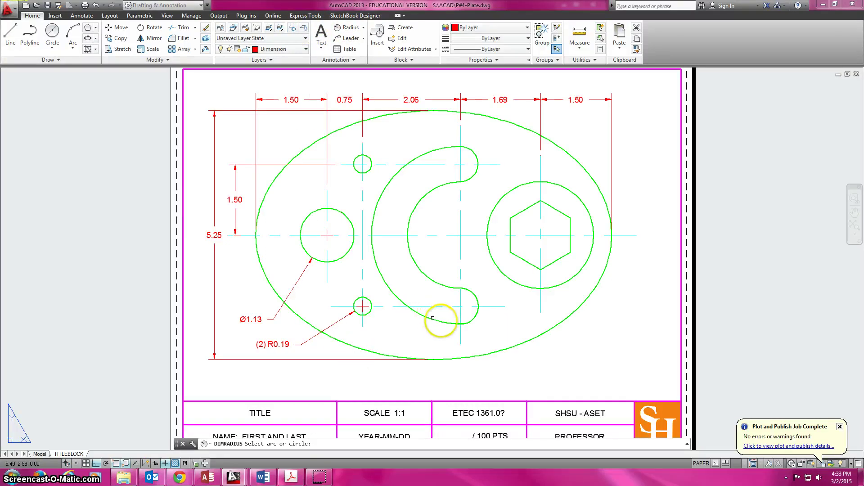
pyautogui.click(440, 321)
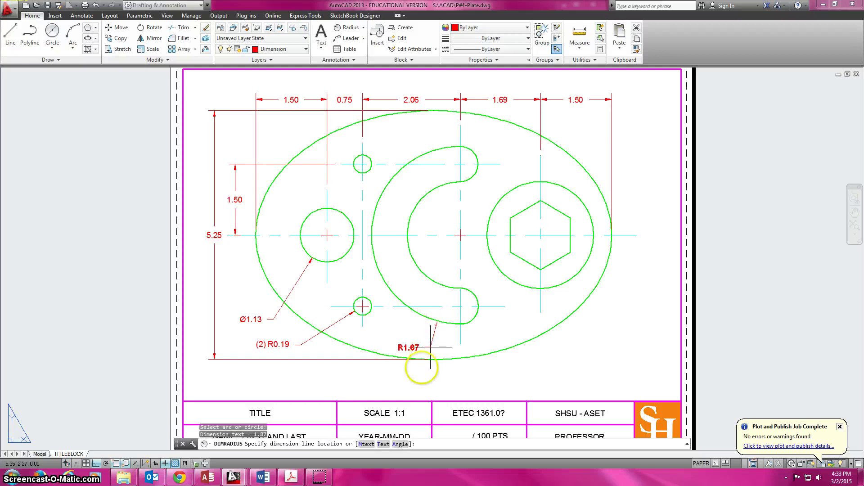
pyautogui.click(419, 370)
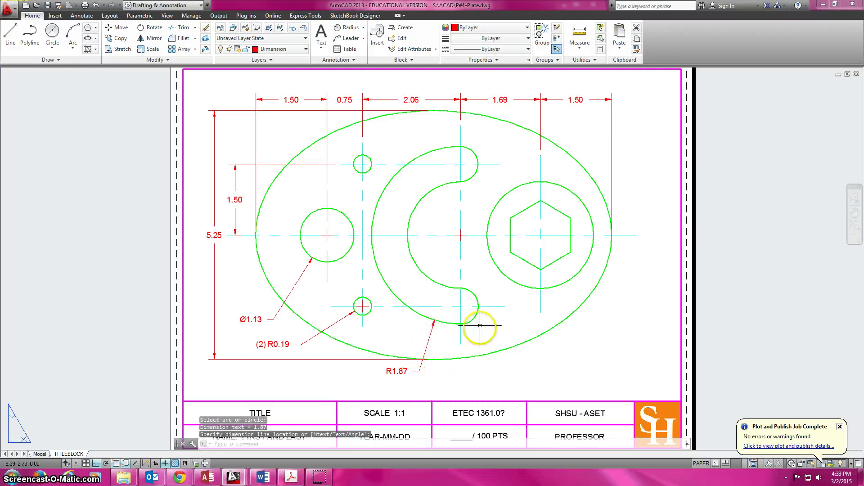
pyautogui.press('Return')
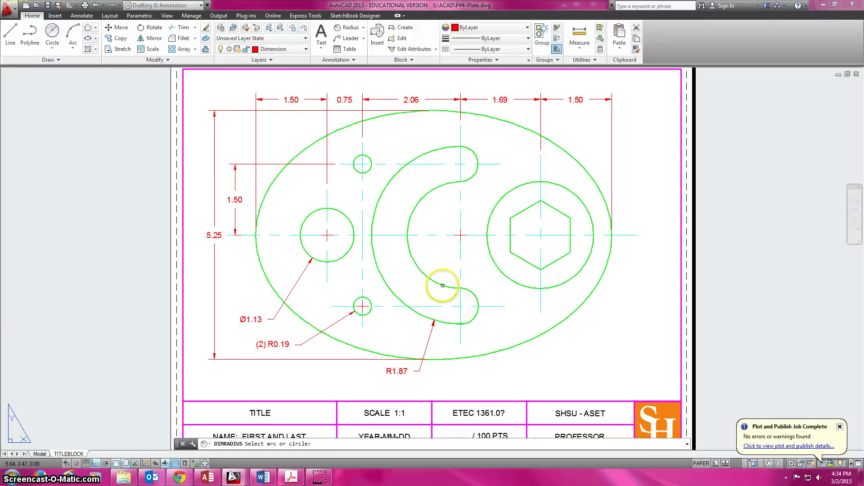
pyautogui.click(443, 285)
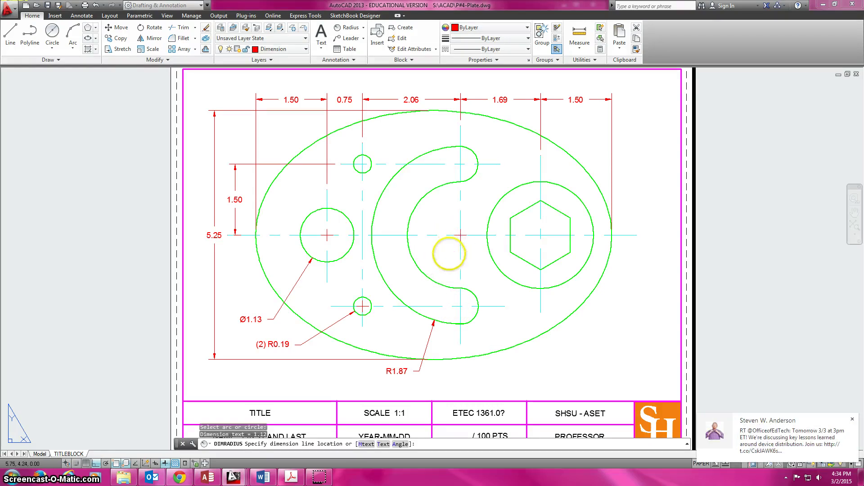
# Place R1.12 on the slot's inner arc and dimension the slot end as R0.38
pyautogui.click(449, 253)
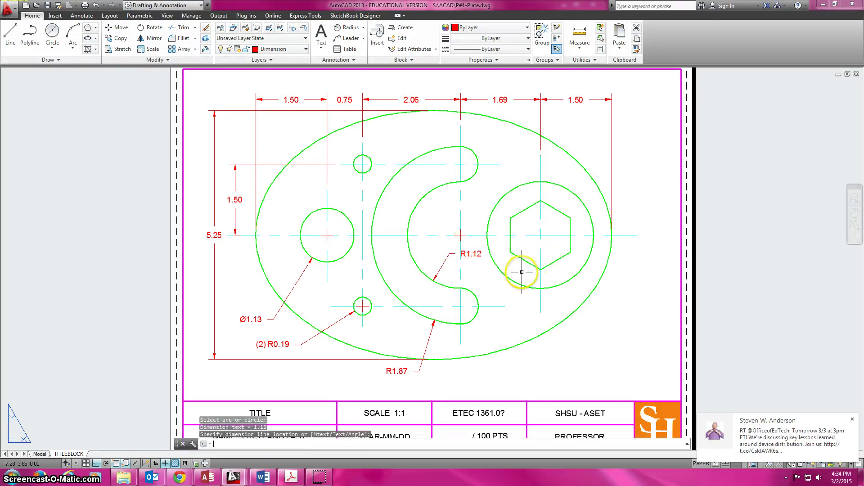
pyautogui.press('Return')
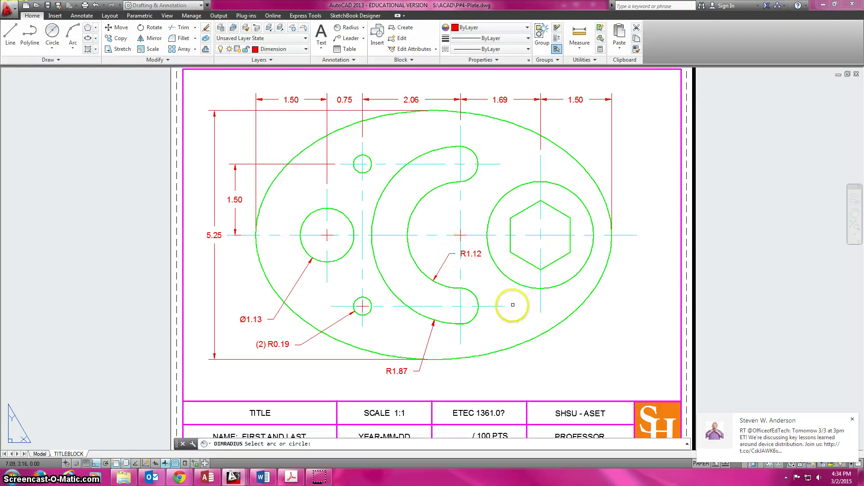
pyautogui.click(478, 314)
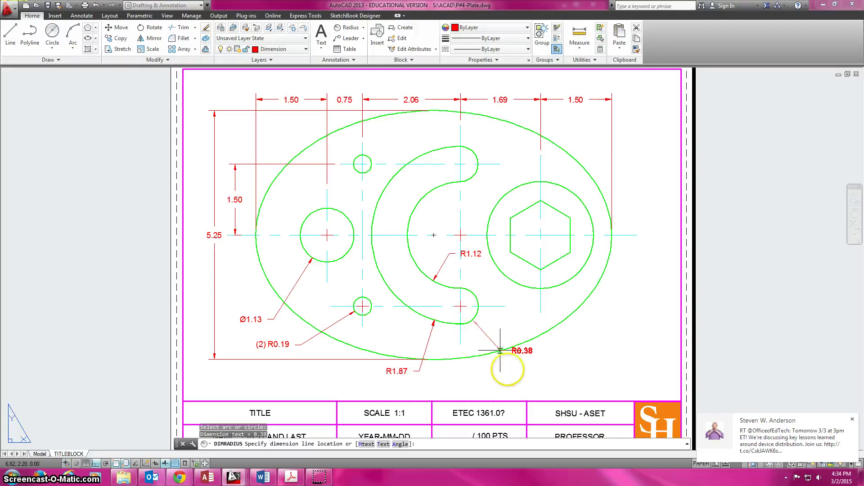
pyautogui.click(522, 368)
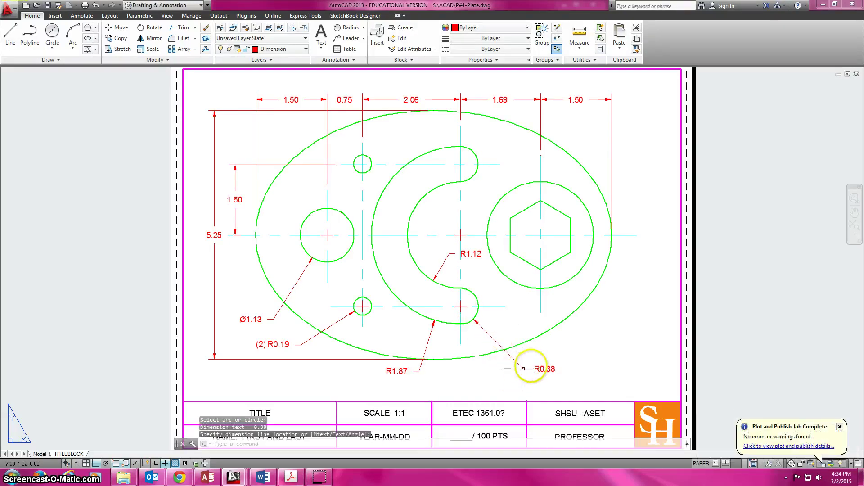
# Edit the slot-end radius note to read (2) R0.38
pyautogui.doubleClick(540, 369)
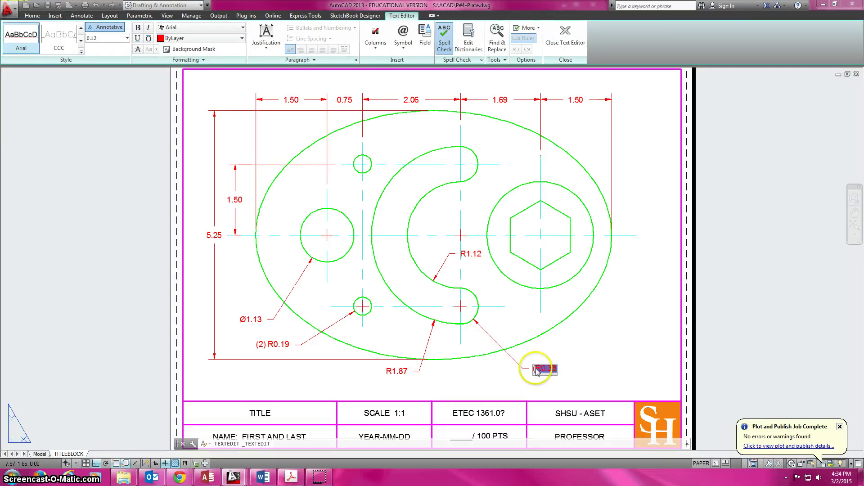
pyautogui.write('(2)')
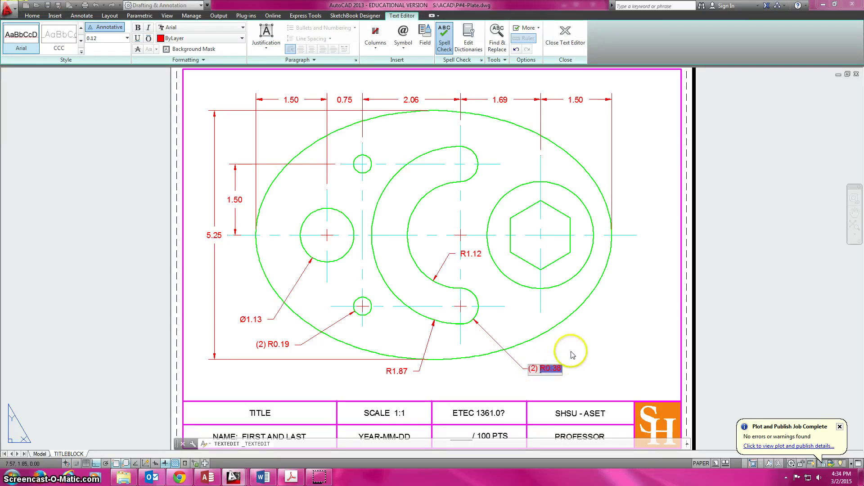
pyautogui.click(571, 351)
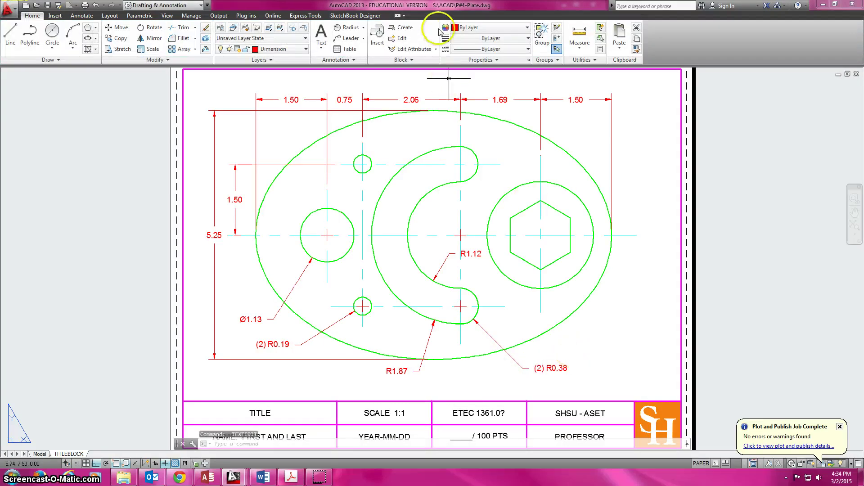
# Add a Ø2.25 diameter dimension to the circle around the hexagon at its lower right, then switch to Radius
pyautogui.click(363, 28)
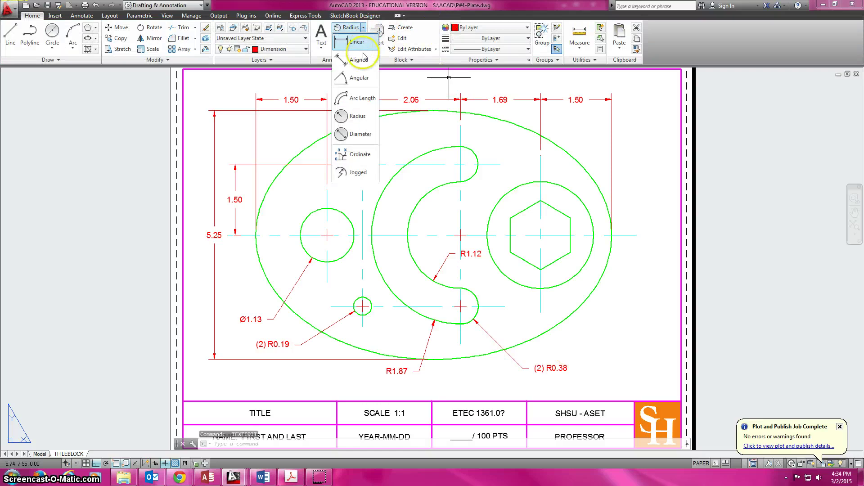
pyautogui.click(353, 131)
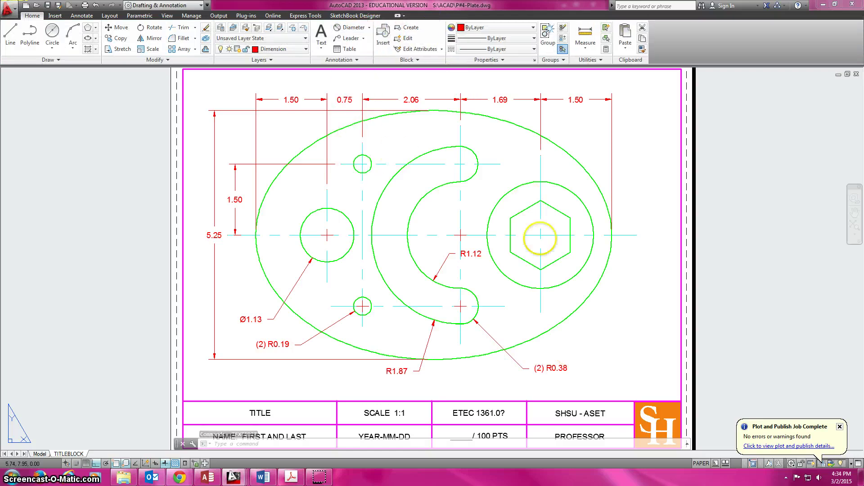
pyautogui.click(561, 285)
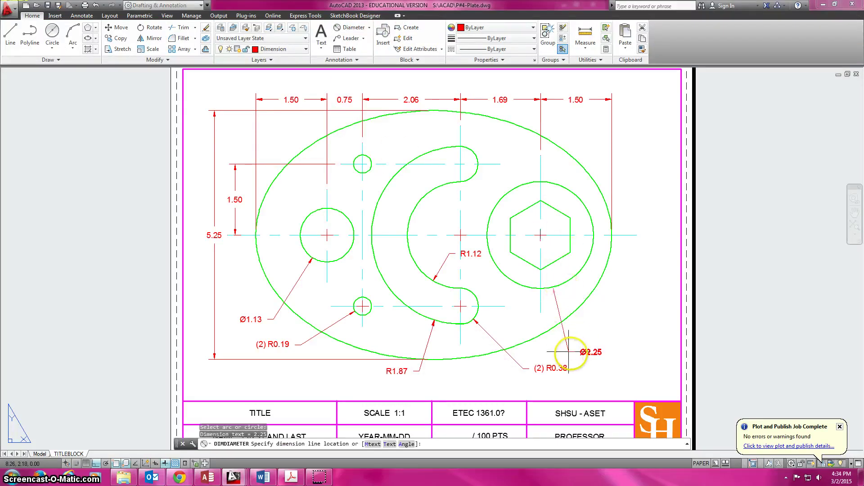
pyautogui.click(588, 337)
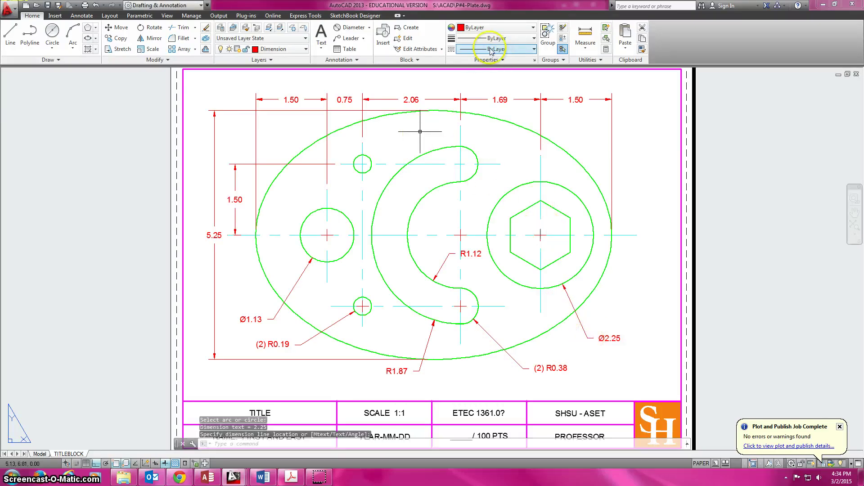
pyautogui.click(369, 27)
pyautogui.click(358, 116)
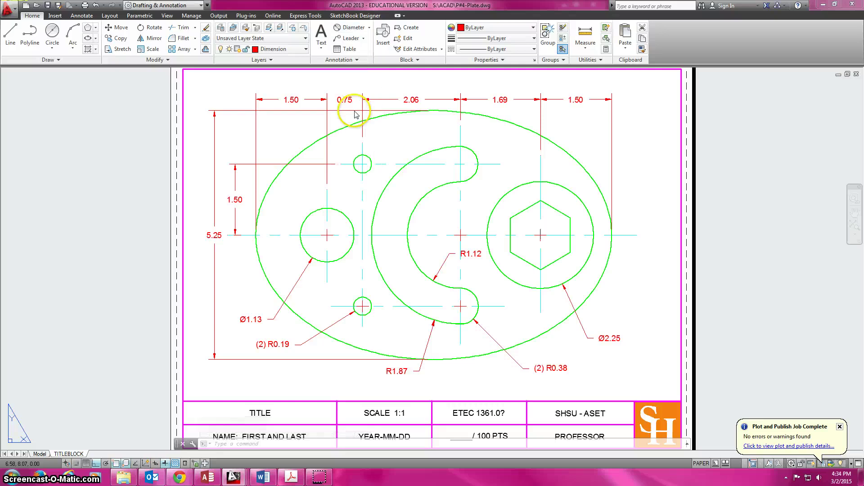
# After the hexagon is rejected for a radius, anchor a leader arrowhead on its edge with Ortho off
pyautogui.click(563, 257)
pyautogui.click(564, 256)
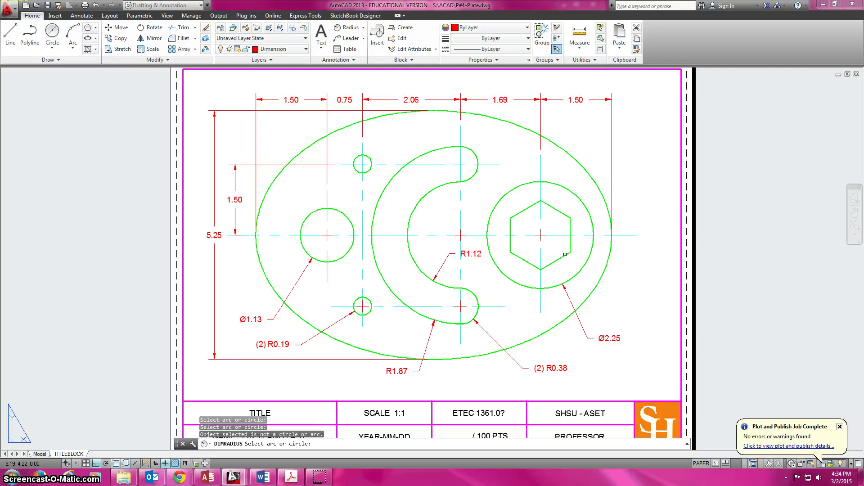
pyautogui.click(355, 39)
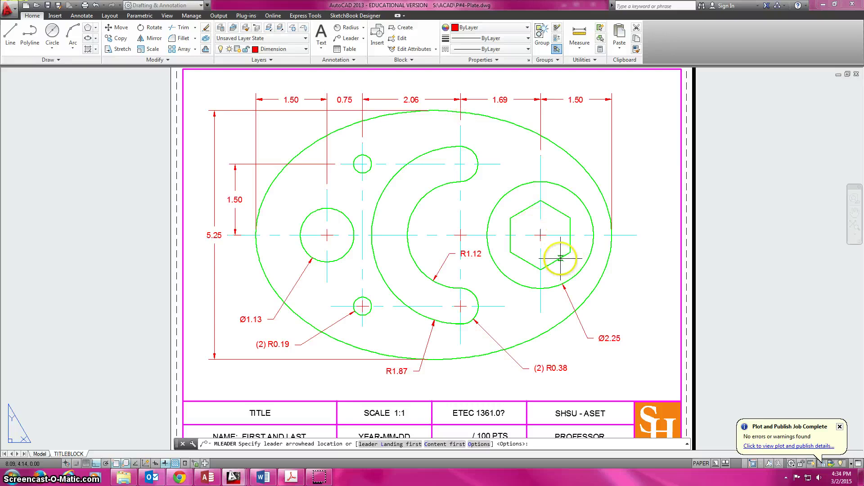
pyautogui.click(561, 258)
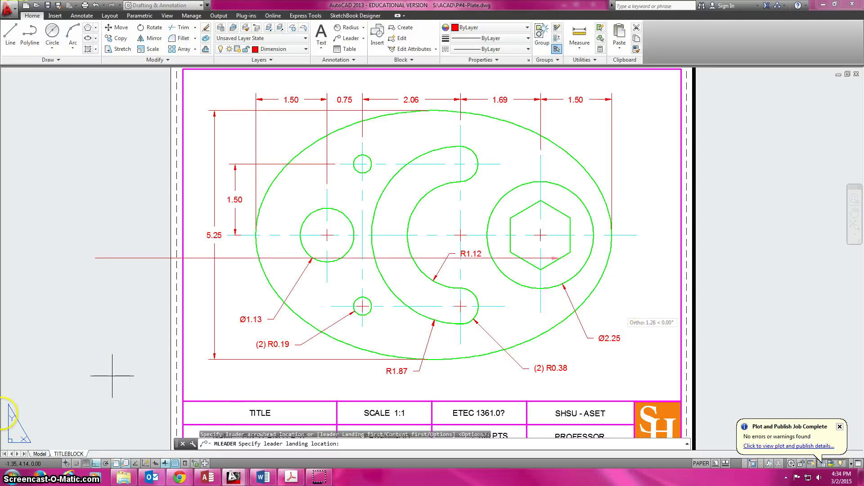
pyautogui.press('F8')
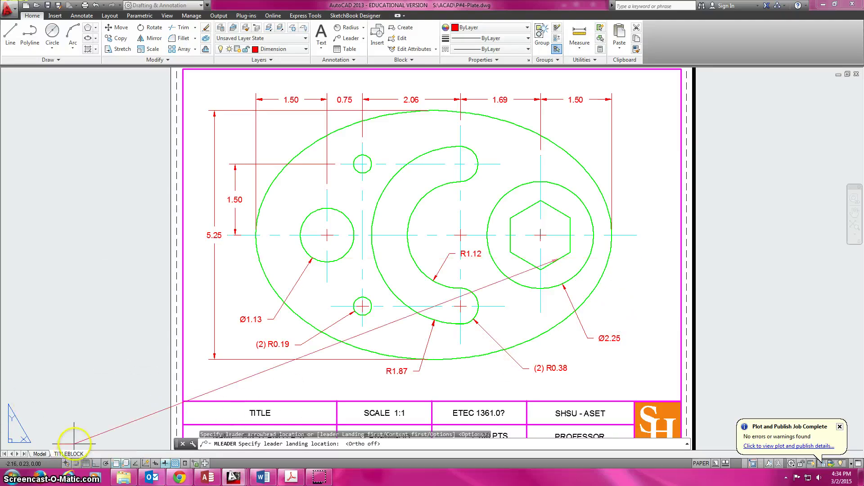
# Place the leader landing and enter the note 'R 0.73' in Arial, ByLayer red
pyautogui.click(614, 284)
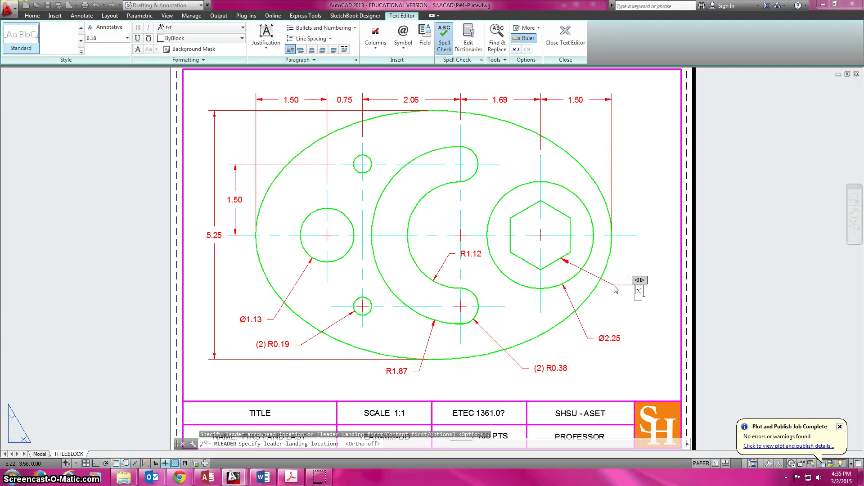
pyautogui.write('R 0.73')
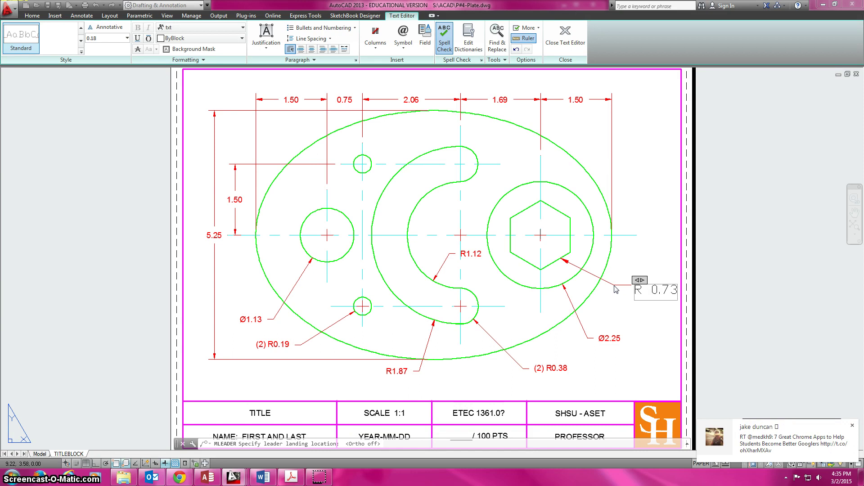
pyautogui.hotkey('ctrl', 'a')
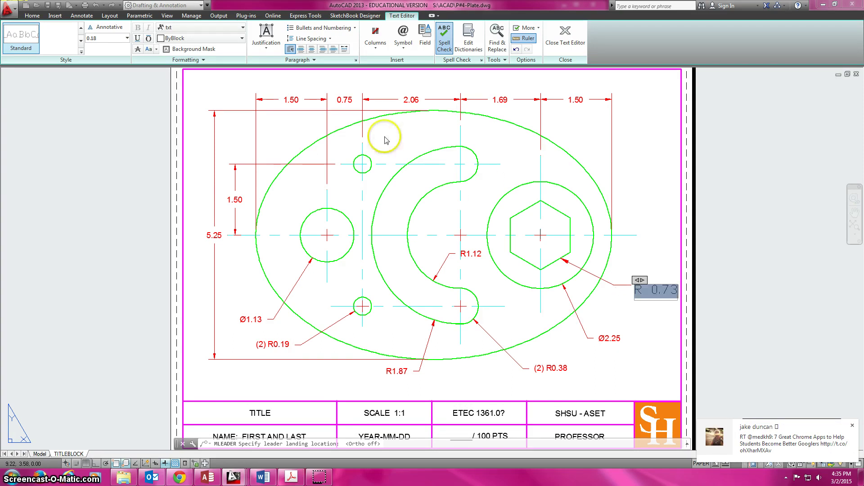
pyautogui.click(228, 28)
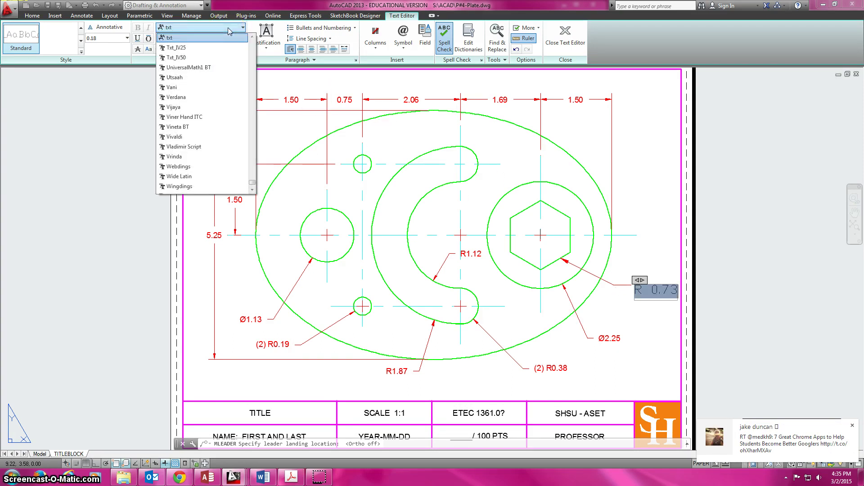
pyautogui.write('arial')
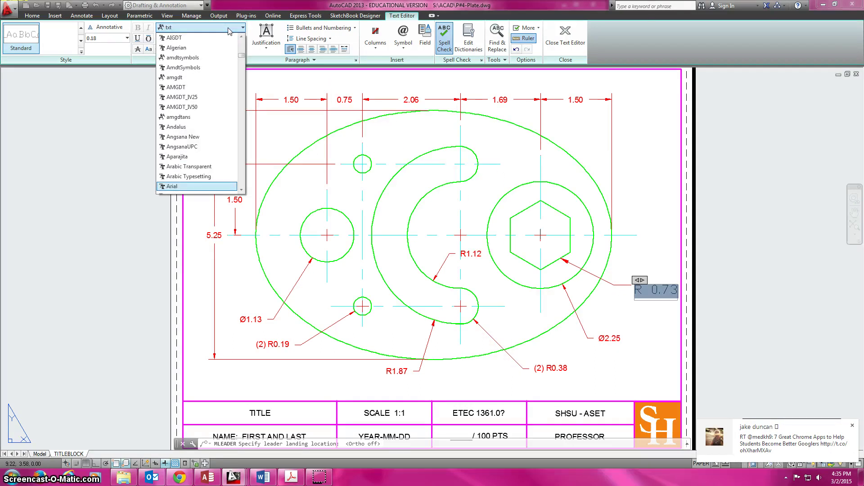
pyautogui.press('Return')
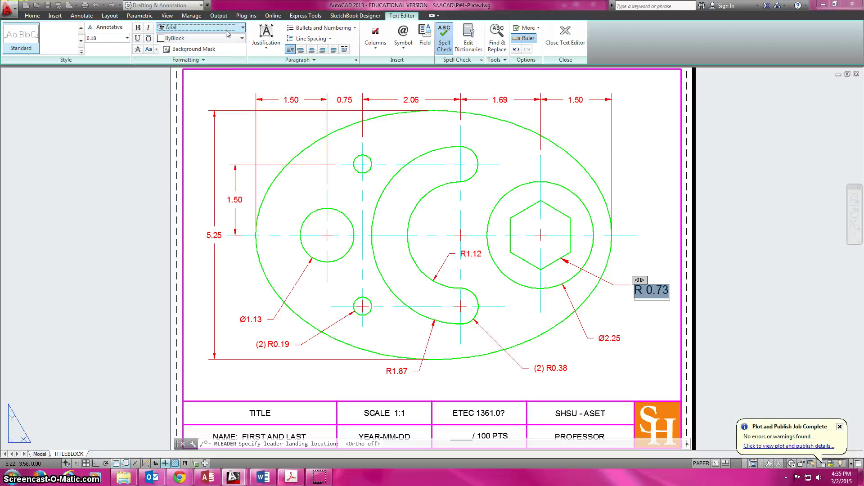
pyautogui.click(224, 41)
pyautogui.click(216, 49)
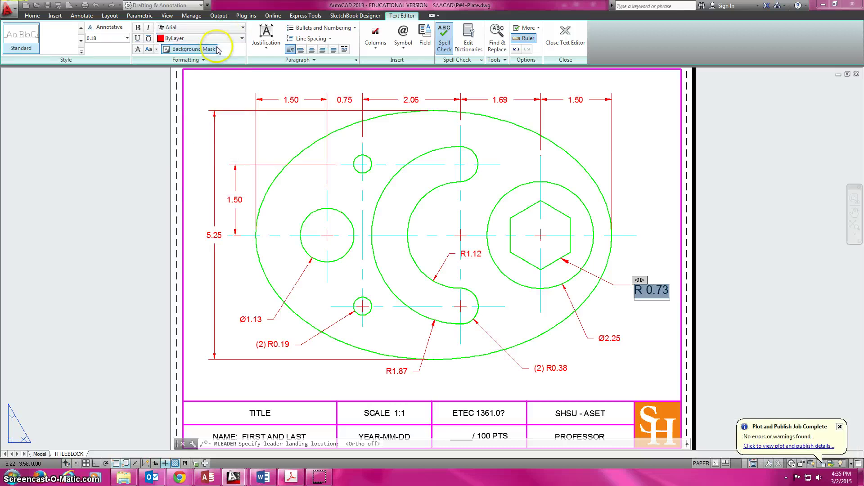
pyautogui.click(641, 171)
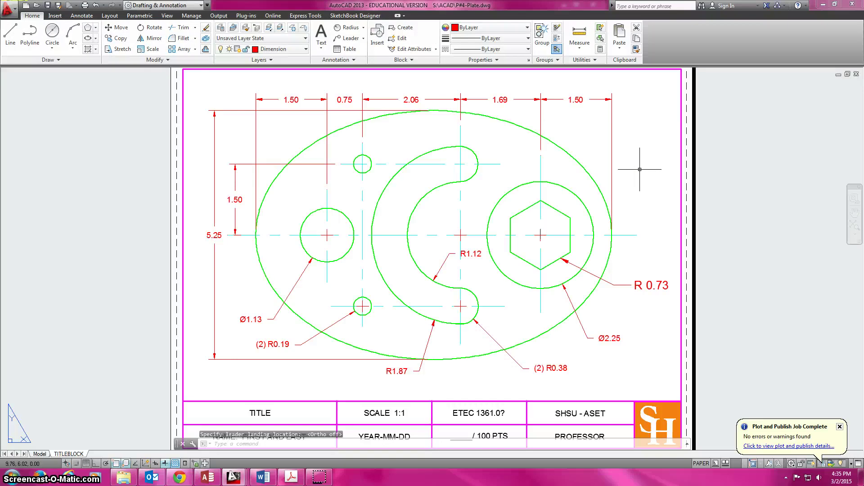
# Reduce the R 0.73 note's text height to 0.12
pyautogui.moveTo(650, 241)
pyautogui.mouseDown()
pyautogui.moveTo(642, 290)
pyautogui.moveTo(663, 285)
pyautogui.mouseUp()
pyautogui.doubleClick(639, 286)
pyautogui.click(127, 39)
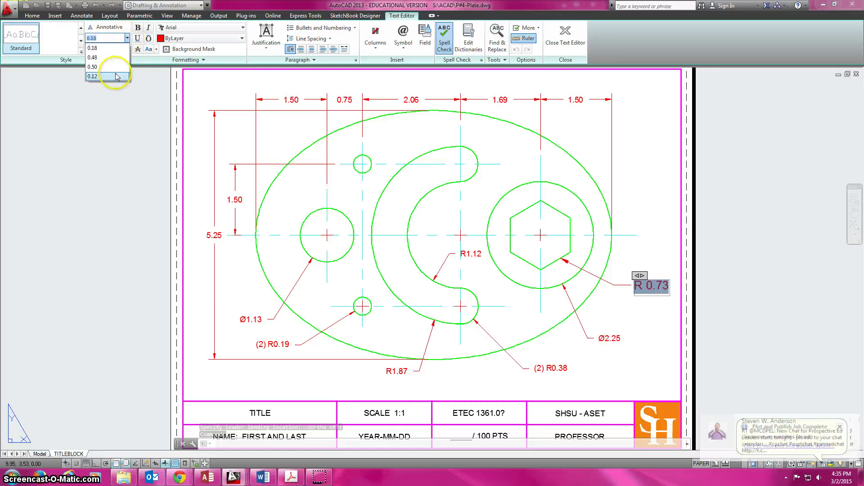
pyautogui.click(116, 77)
pyautogui.click(751, 153)
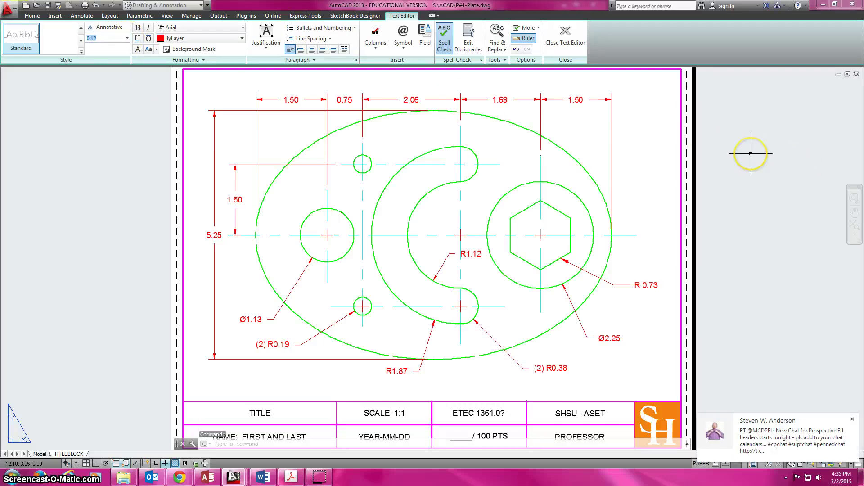
# Change the title block's TITLE text to 'P#4 - PLATE DIMENSIONED'
pyautogui.moveTo(729, 209); pyautogui.dragTo(745, 174, button='middle')
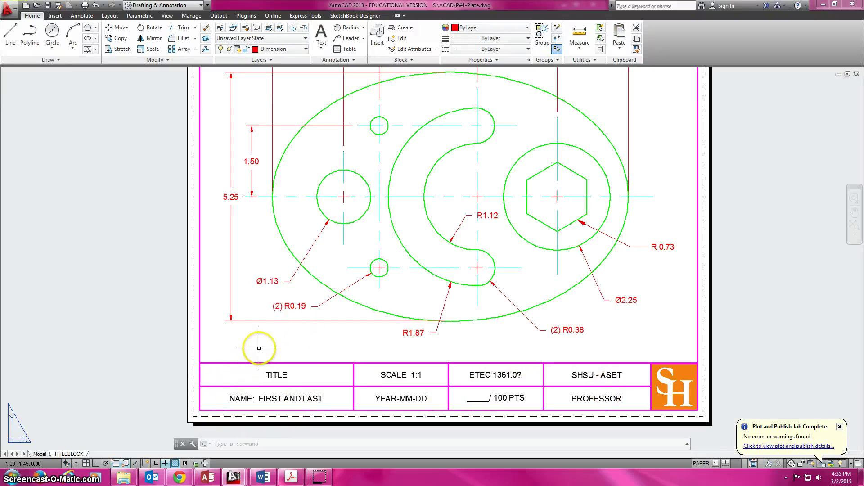
pyautogui.doubleClick(277, 377)
pyautogui.moveTo(288, 376); pyautogui.dragTo(256, 375)
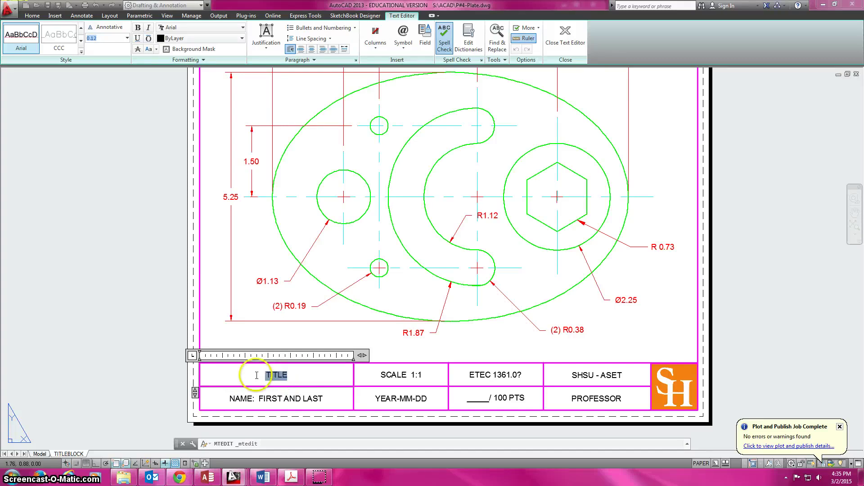
pyautogui.write('P#4 - PLATE')
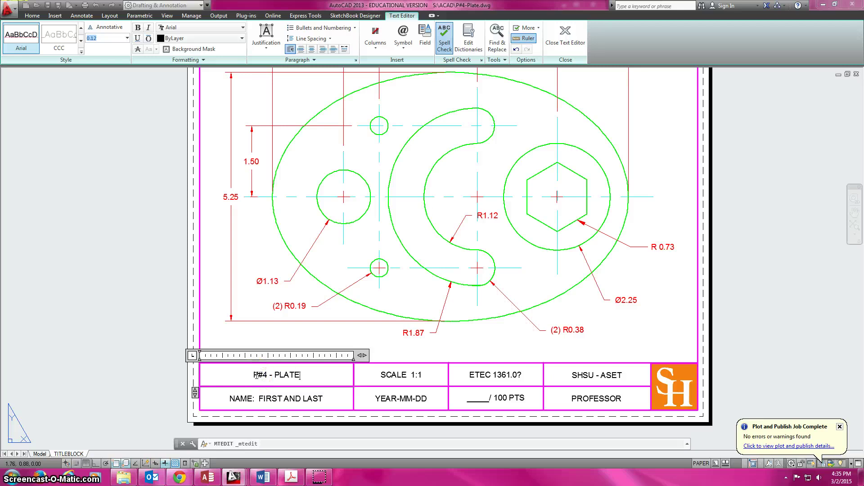
pyautogui.write(' DIMENSIONED')
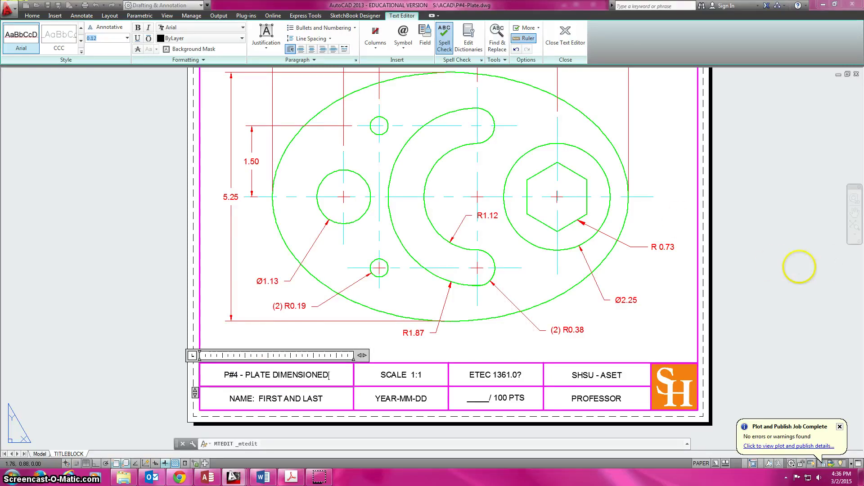
pyautogui.click(803, 265)
# Save the drawing with Save As, replacing the existing P#4-Plate.dwg
pyautogui.scroll(2, 758, 291)
pyautogui.scroll(-5, 758, 290)
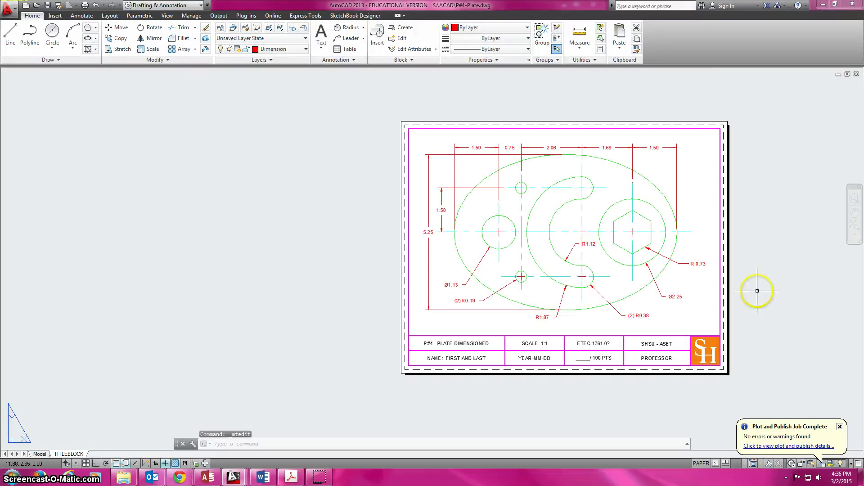
pyautogui.click(8, 7)
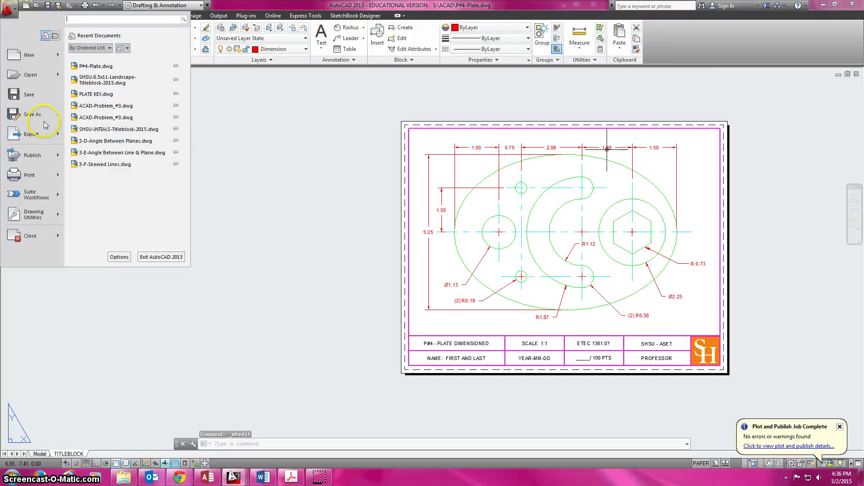
pyautogui.click(86, 116)
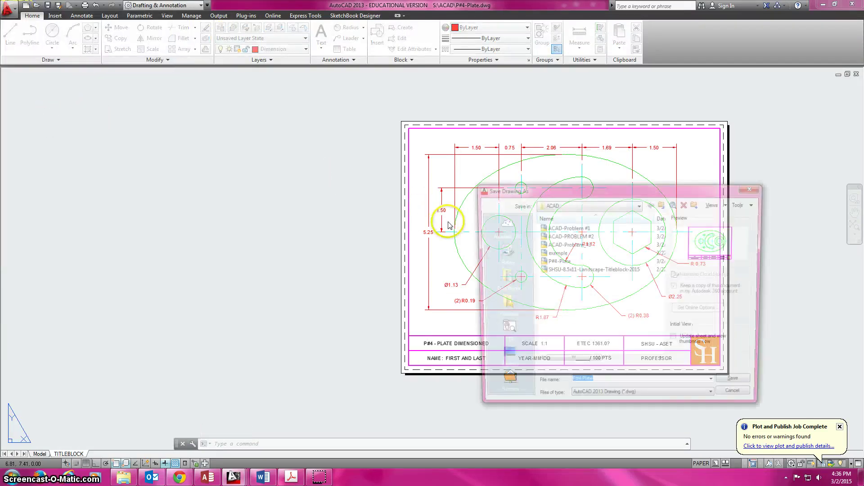
pyautogui.click(740, 386)
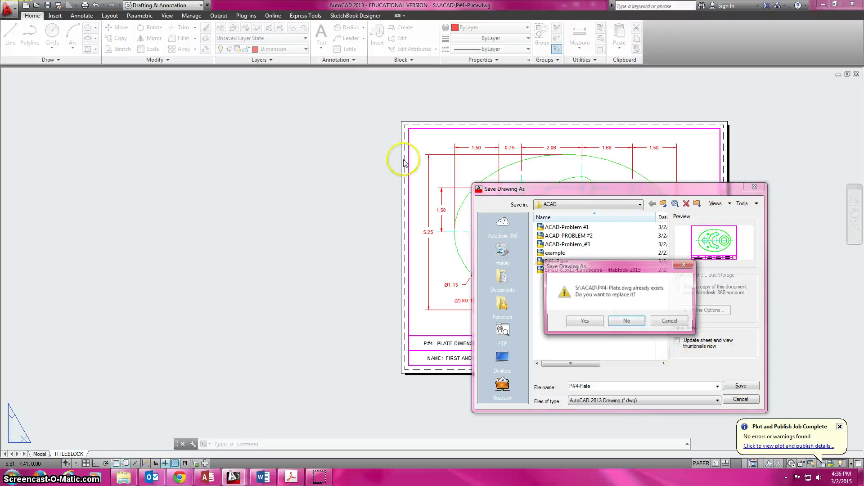
pyautogui.click(593, 322)
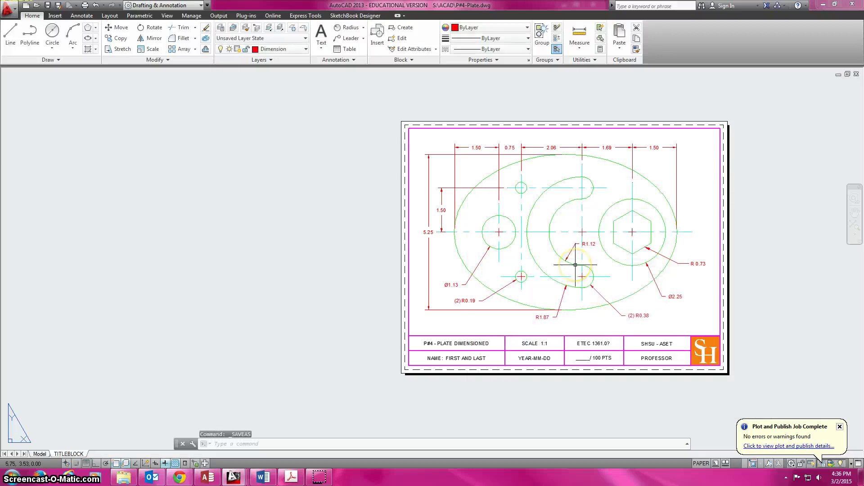